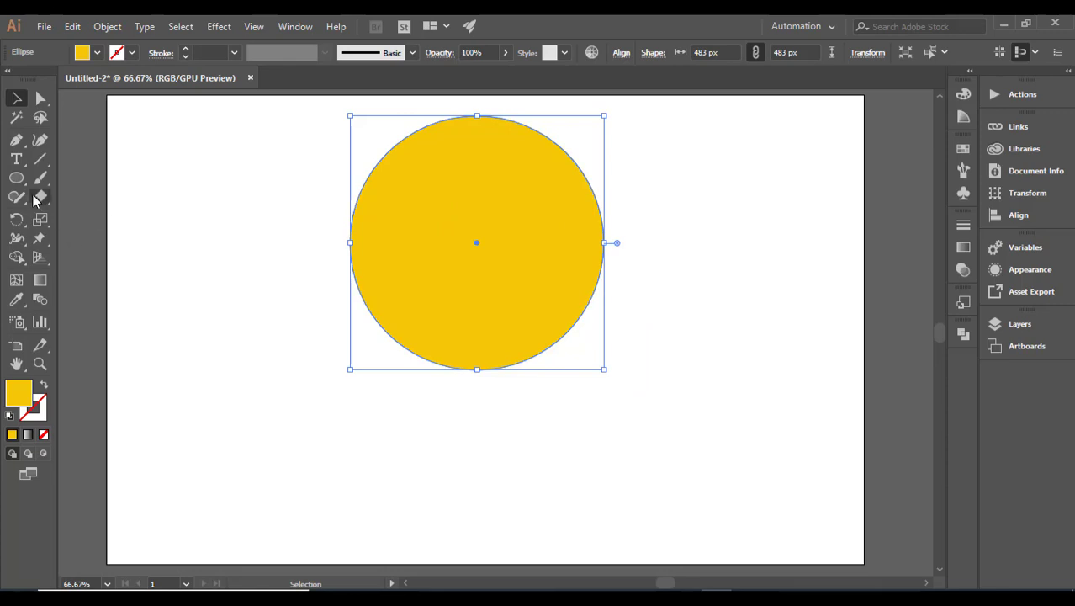
Draw a rectangle, about half the circle's width, overlapping the circle's lower edge and extending below it.
click(16, 177)
click(90, 180)
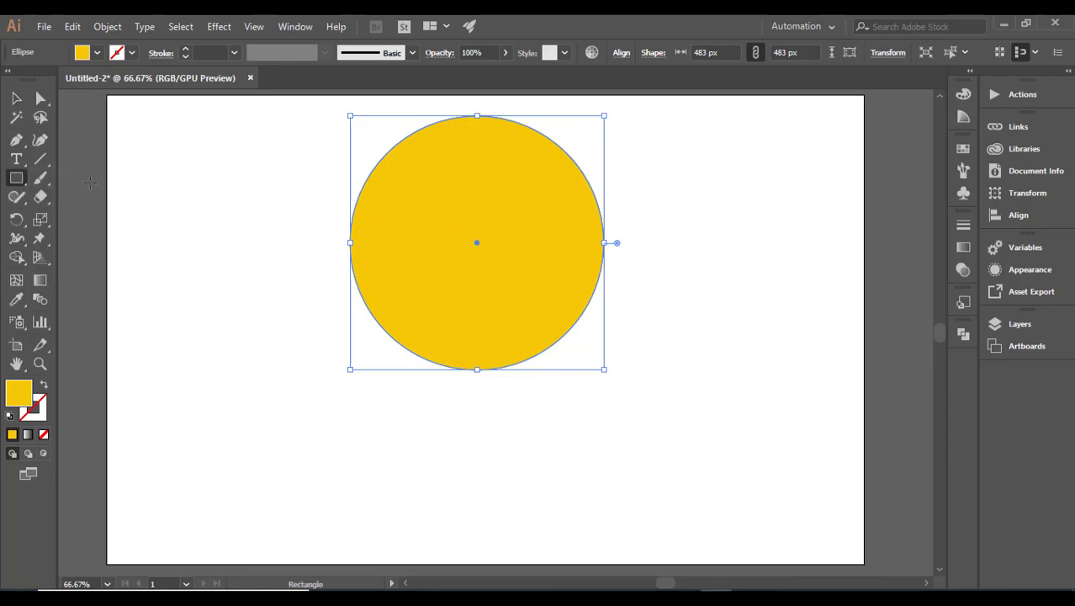
mouse_move(414, 285)
mouse_down()
mouse_move(514, 319)
mouse_move(546, 363)
mouse_move(541, 439)
mouse_move(558, 443)
mouse_up()
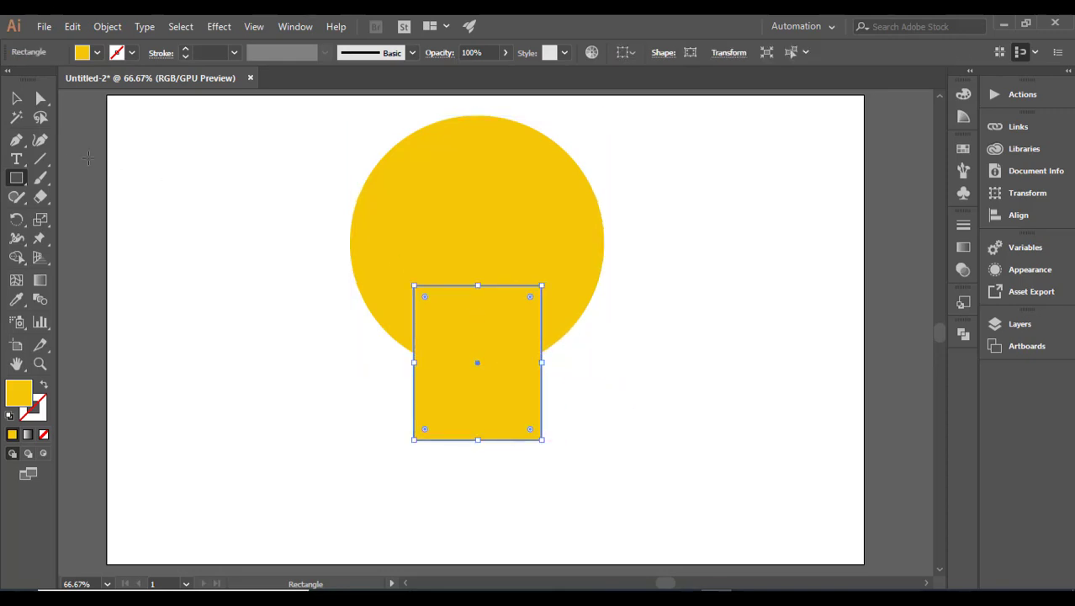
Center the circle and rectangle horizontally and merge them into one bulb silhouette with the Shape Builder.
click(16, 99)
drag(238, 147, 446, 290)
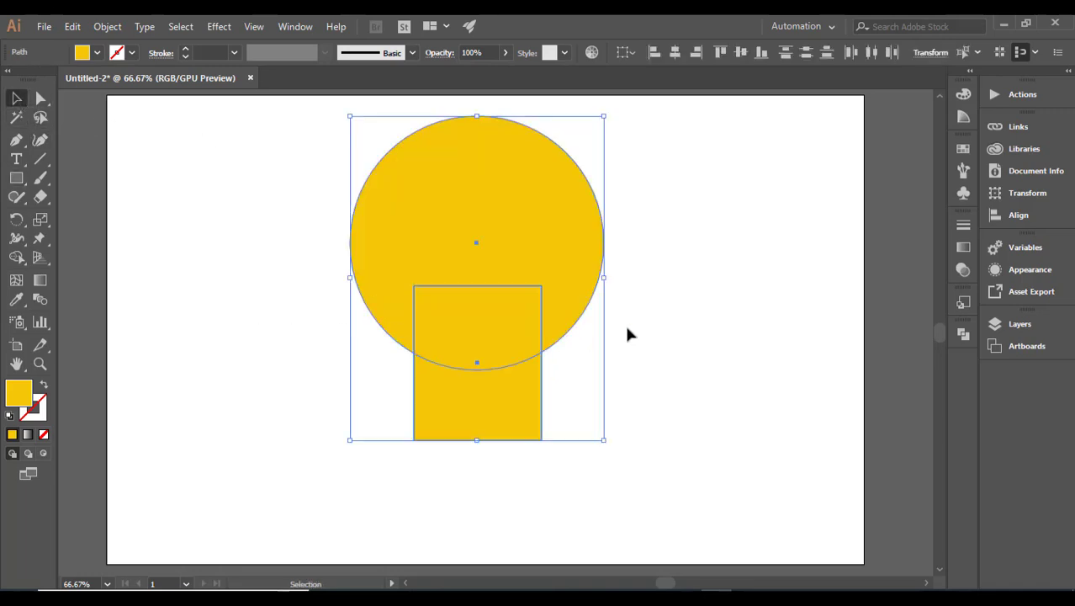
click(673, 53)
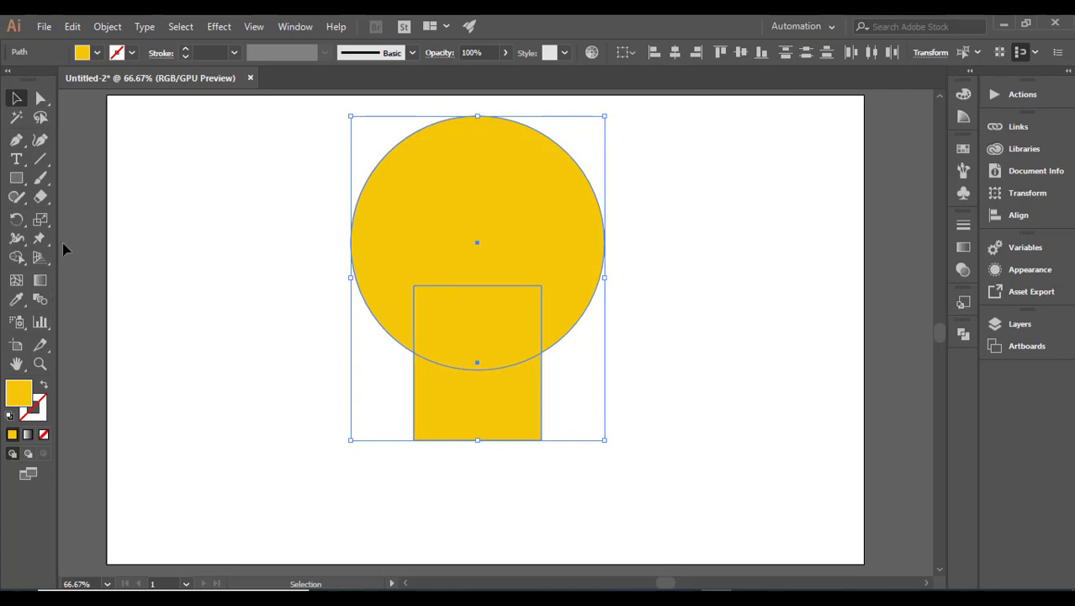
click(16, 258)
mouse_move(473, 269)
mouse_down()
mouse_move(509, 287)
mouse_move(482, 407)
mouse_up()
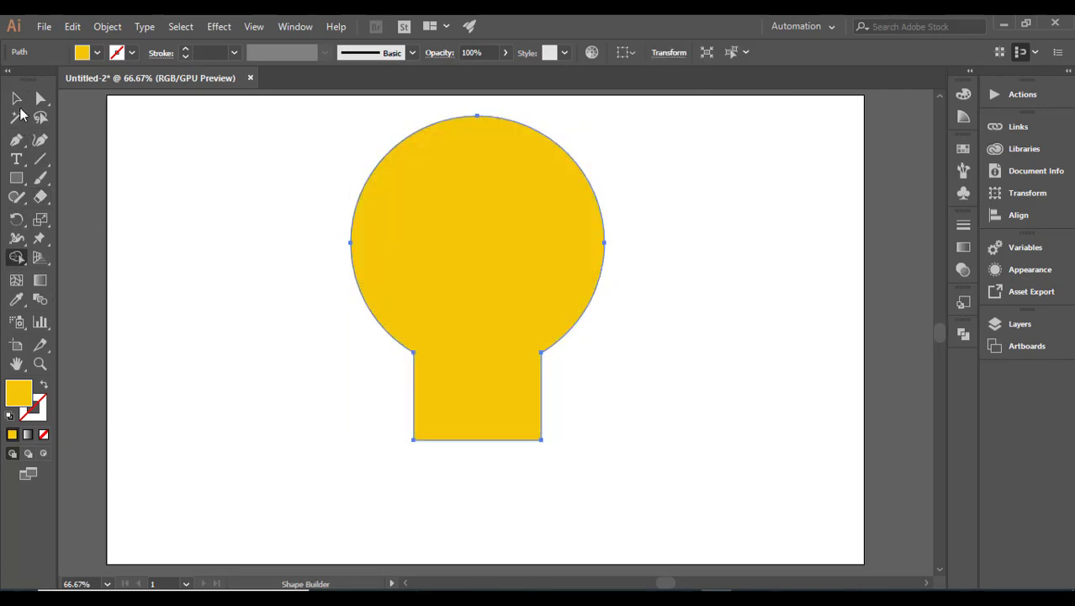
Round the bulb base's two bottom corners to about 44 px and smooth both neck corners into broad inward curves.
click(40, 98)
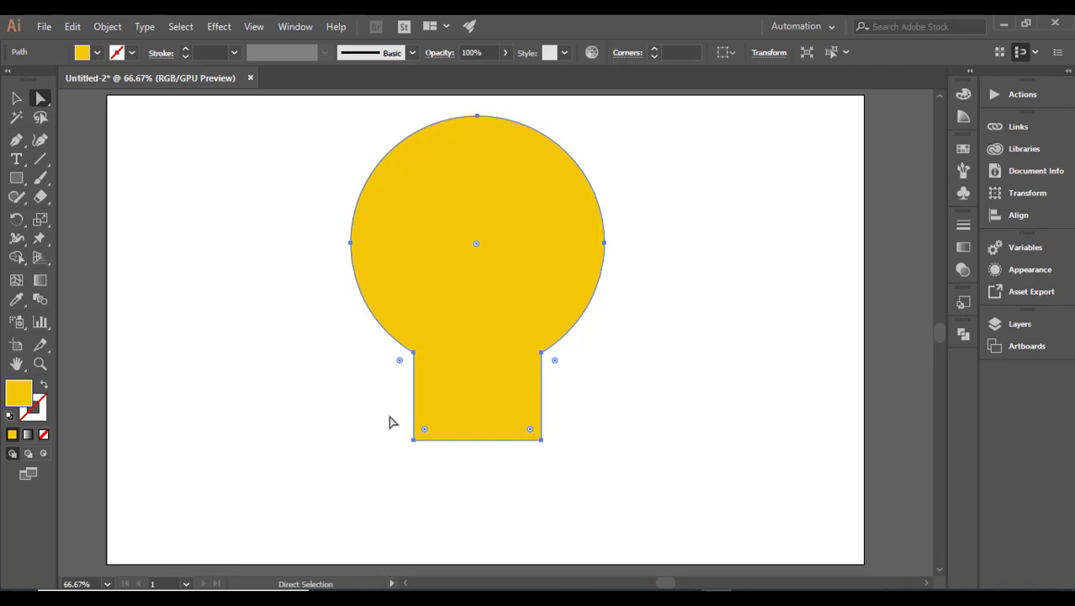
drag(390, 418, 513, 427)
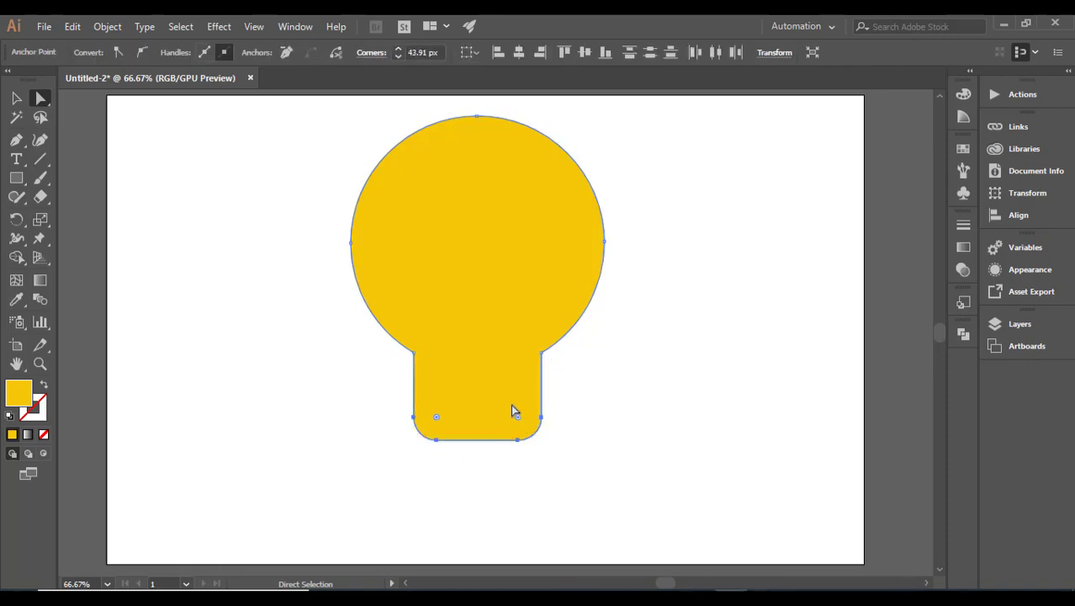
drag(385, 346, 509, 372)
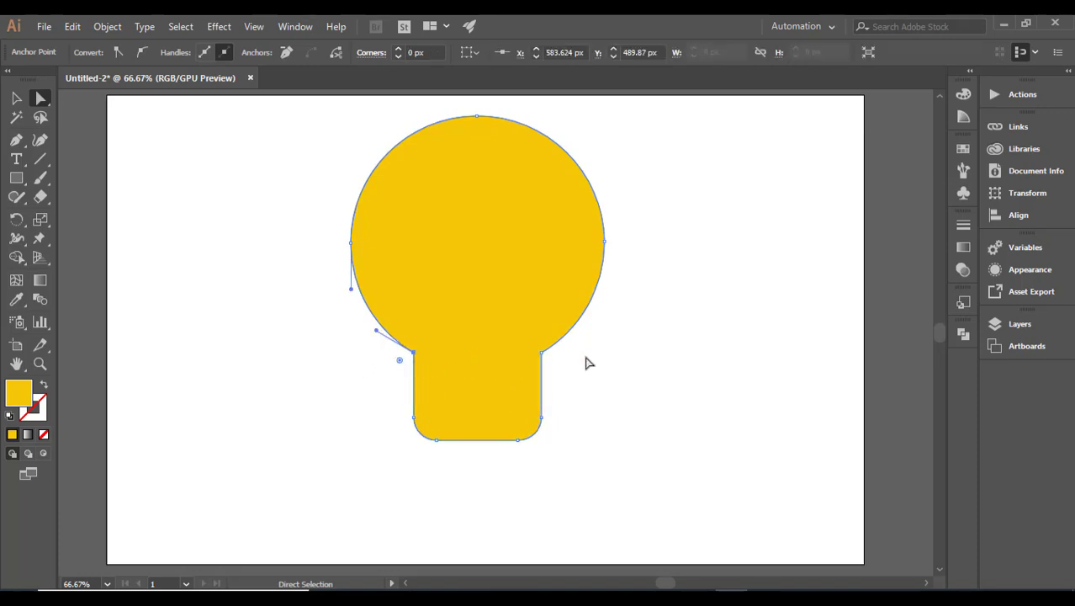
click(586, 360)
drag(395, 367, 398, 367)
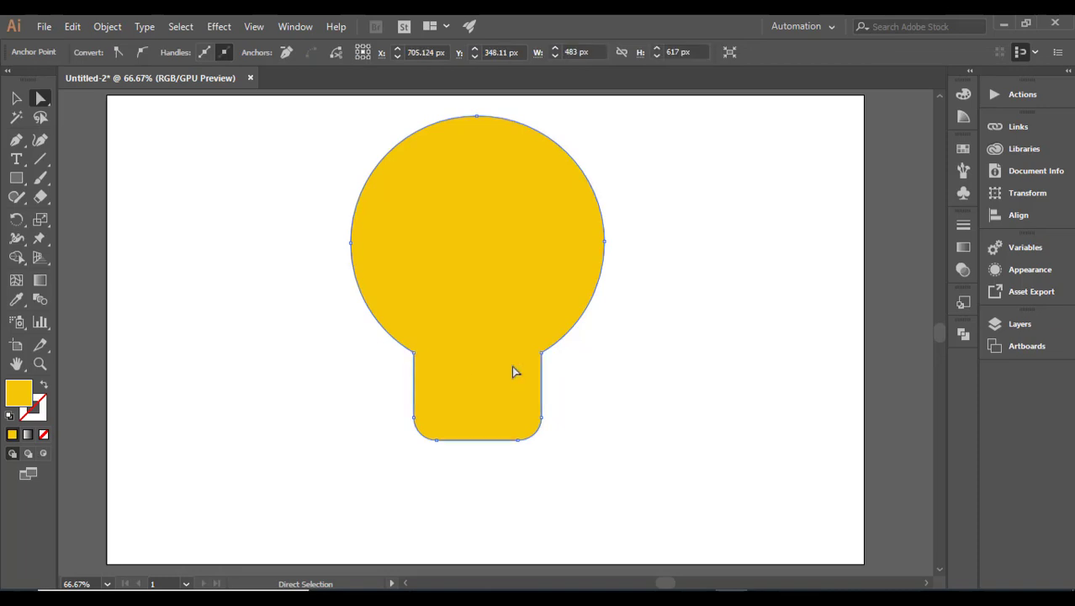
click(607, 365)
drag(585, 345, 508, 359)
drag(423, 371, 337, 411)
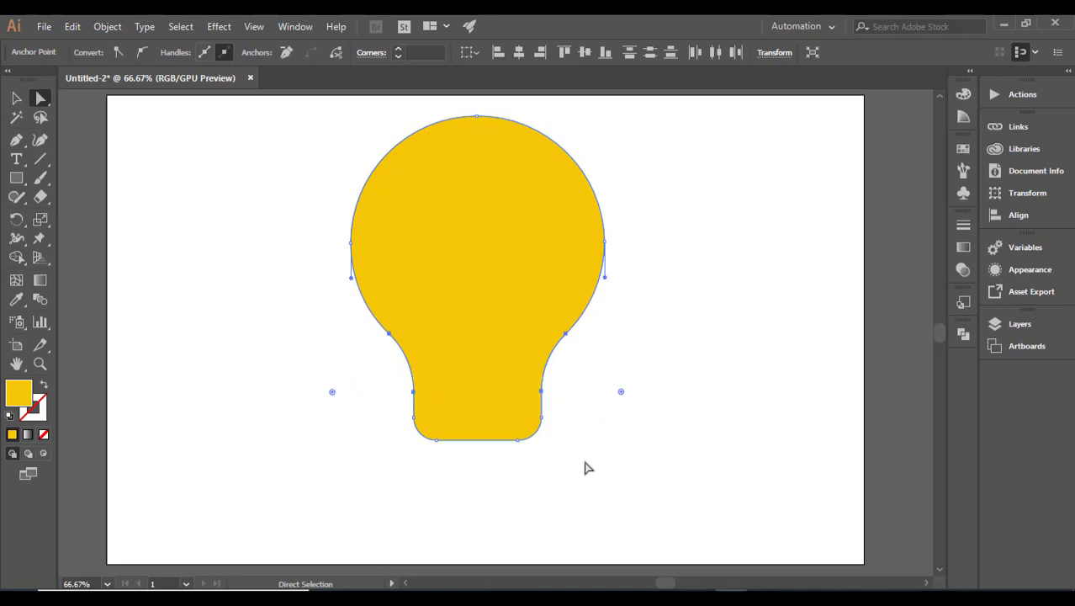
Move the whole bulb shape slightly upward, close to the artboard's top edge, and deselect it.
click(16, 98)
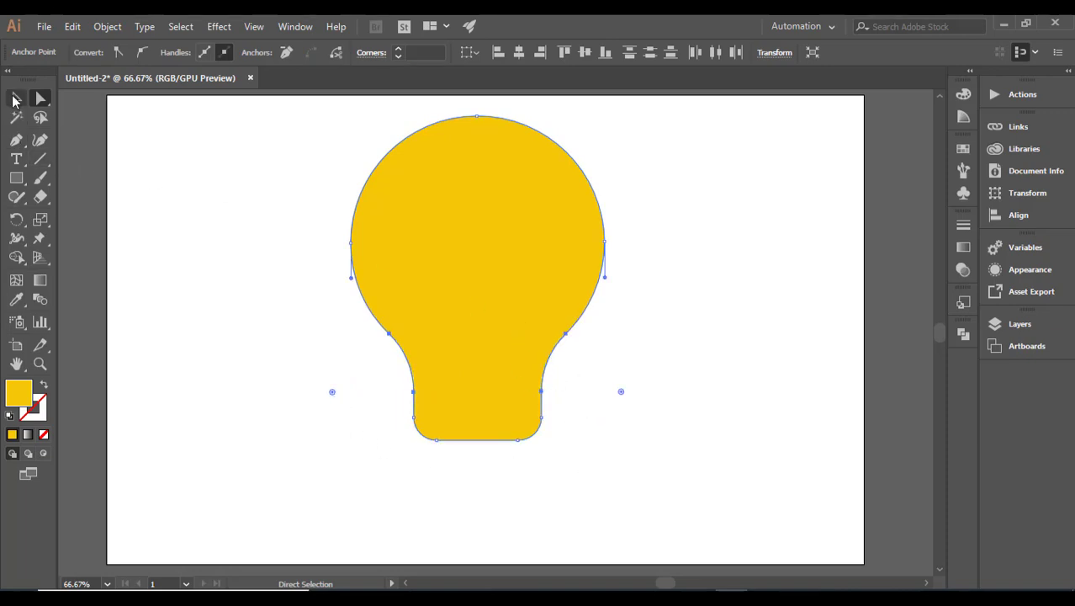
click(154, 163)
click(401, 239)
mouse_move(505, 353)
mouse_down()
mouse_move(530, 340)
mouse_move(509, 343)
mouse_up()
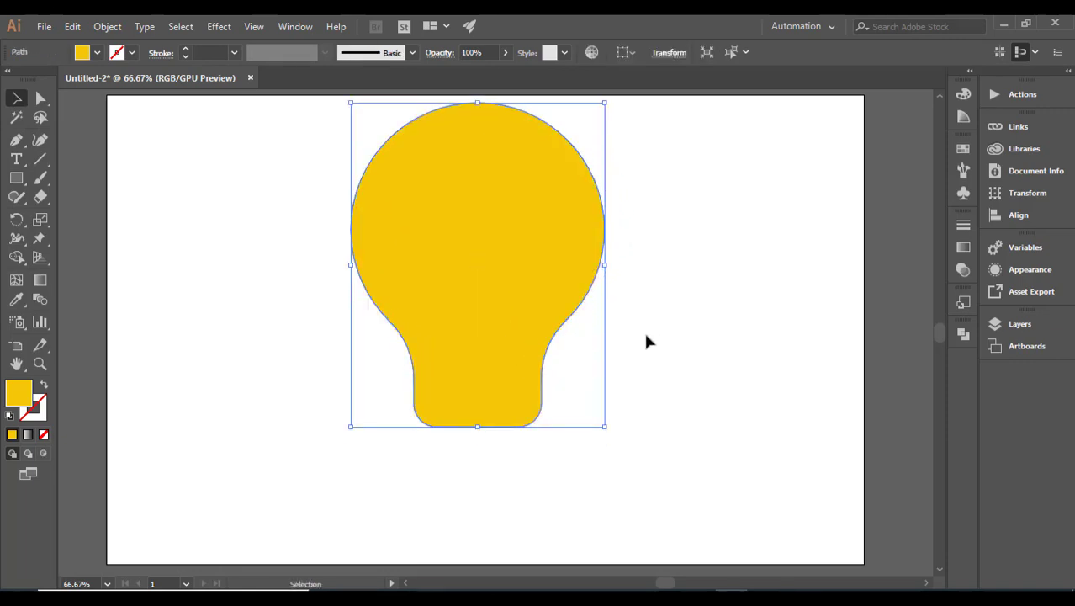
click(657, 336)
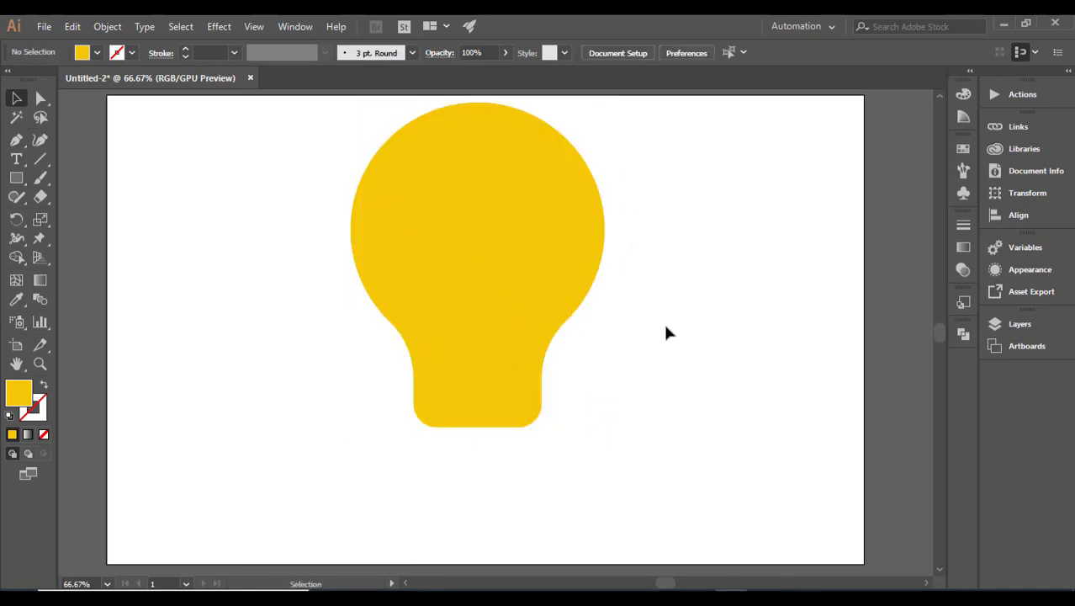
Draw a horizontal line just below the bulb, about as wide as its base, with a 20 pt stroke.
click(39, 159)
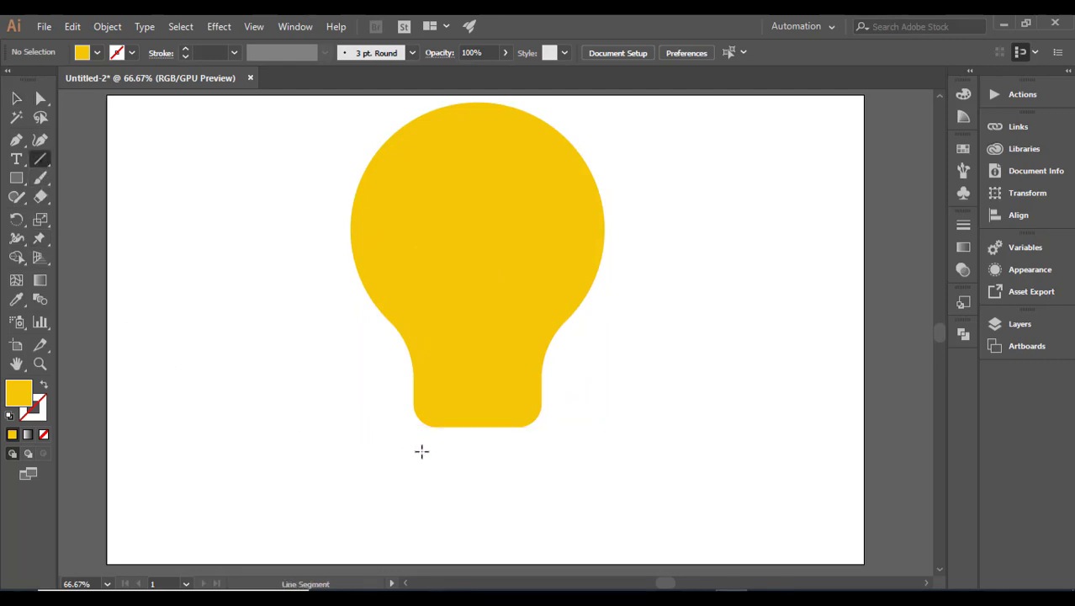
drag(422, 451, 541, 451)
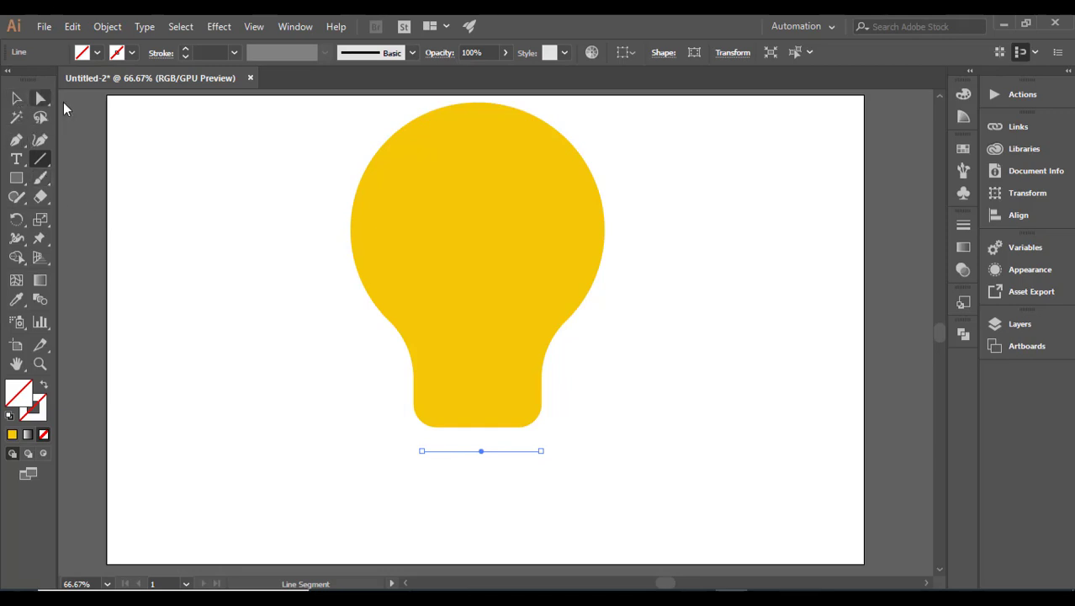
click(234, 52)
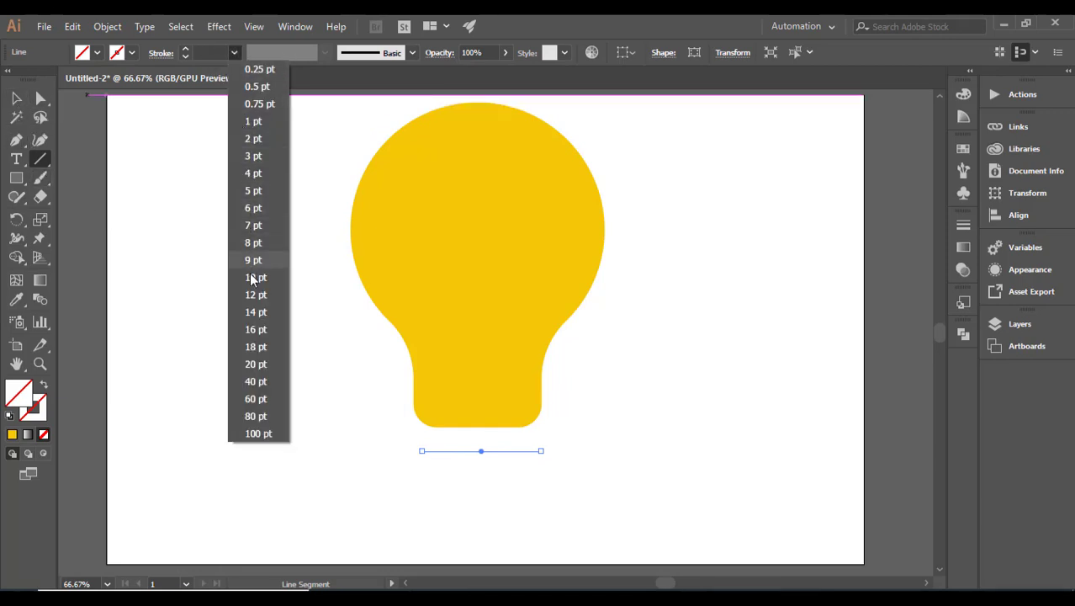
click(257, 365)
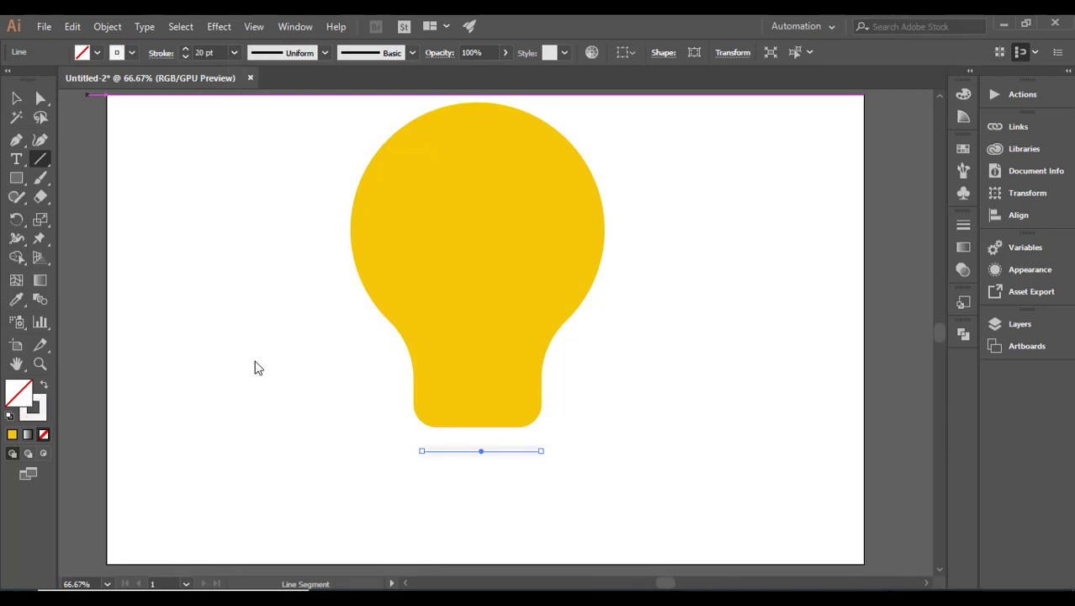
Give the line's stroke round caps.
click(154, 54)
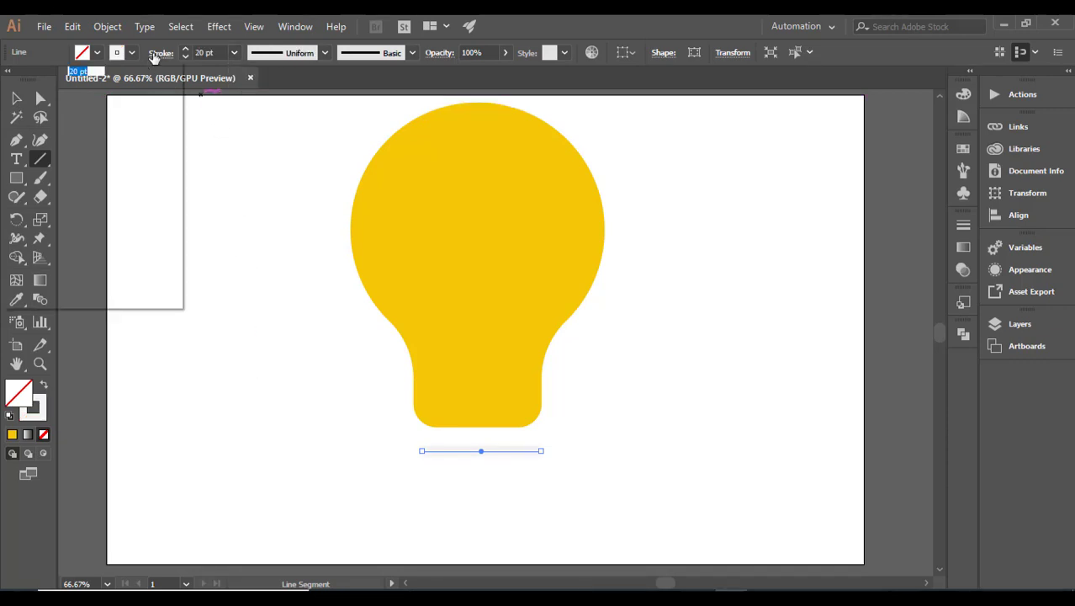
click(79, 93)
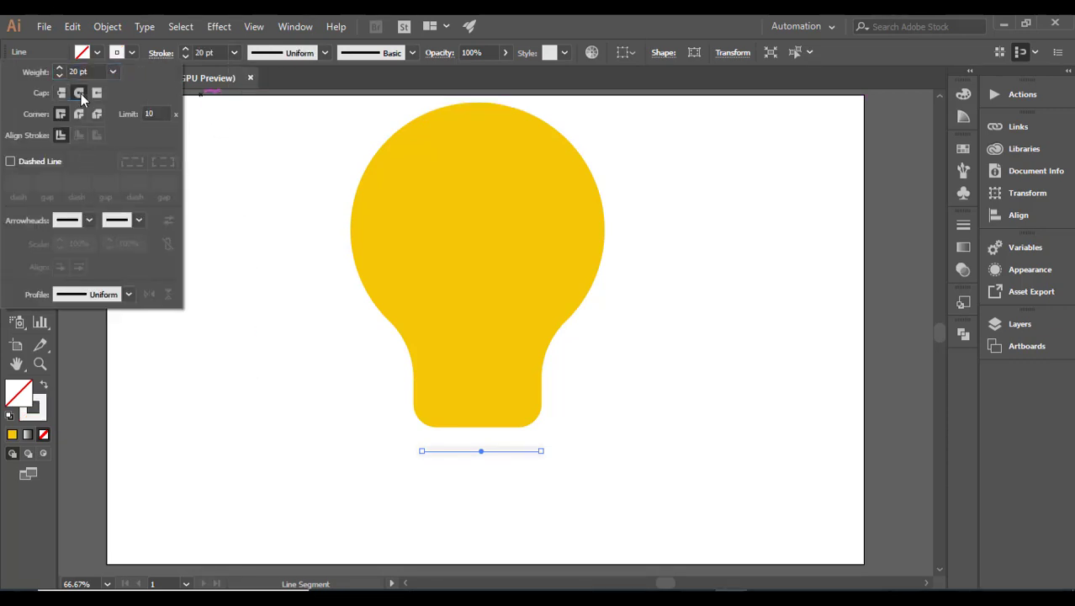
click(160, 53)
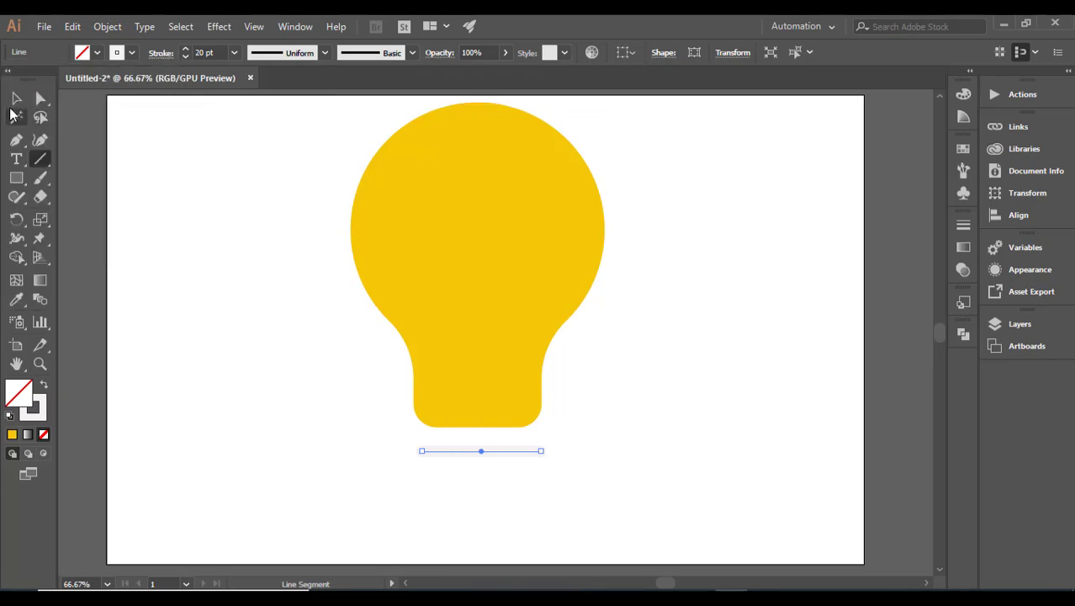
key(v)
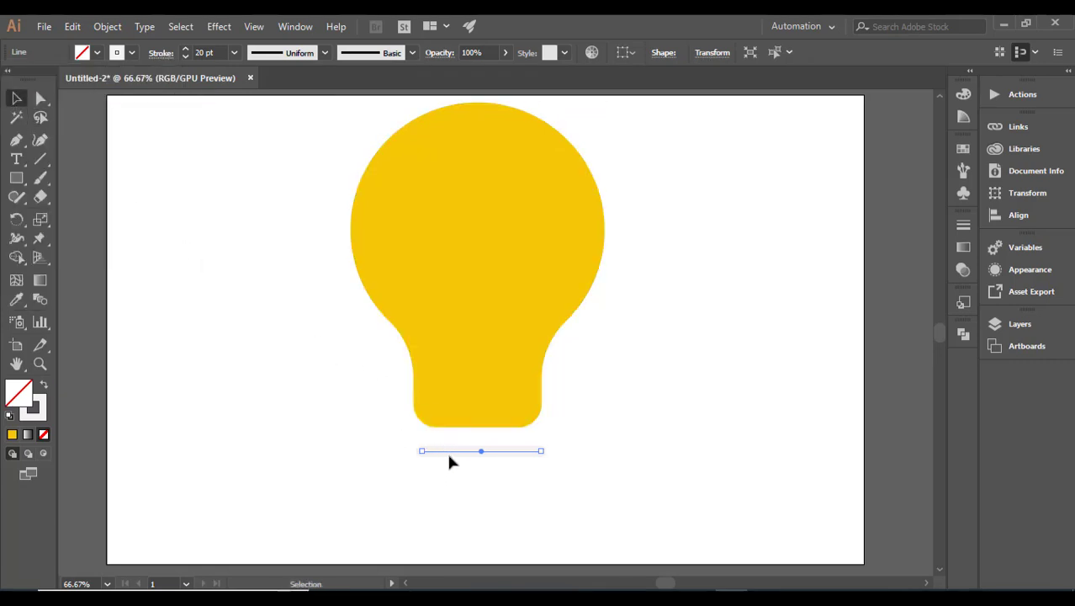
click(160, 53)
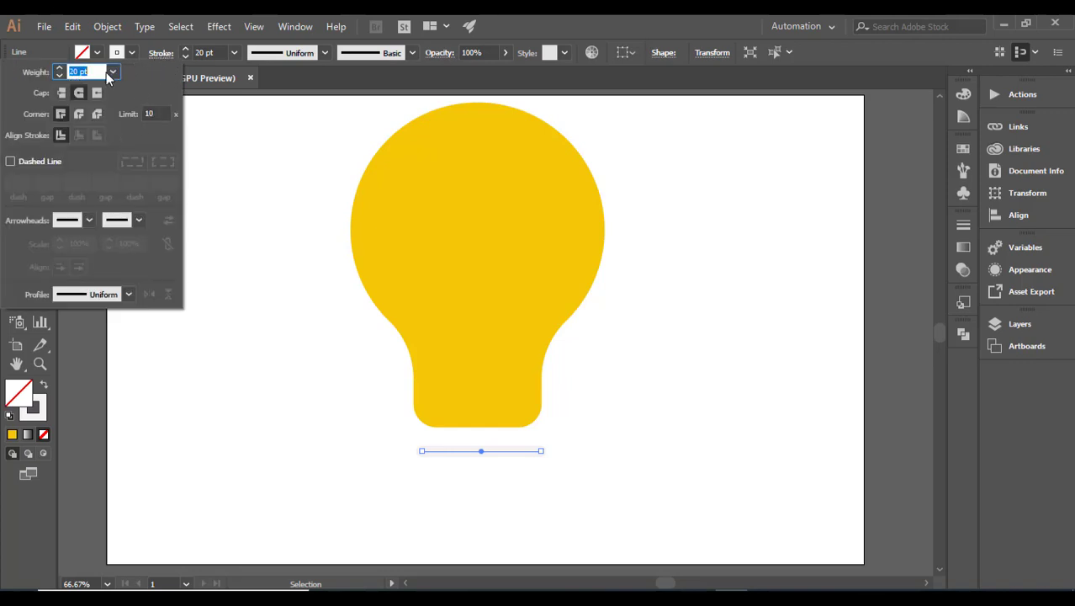
click(81, 94)
click(328, 202)
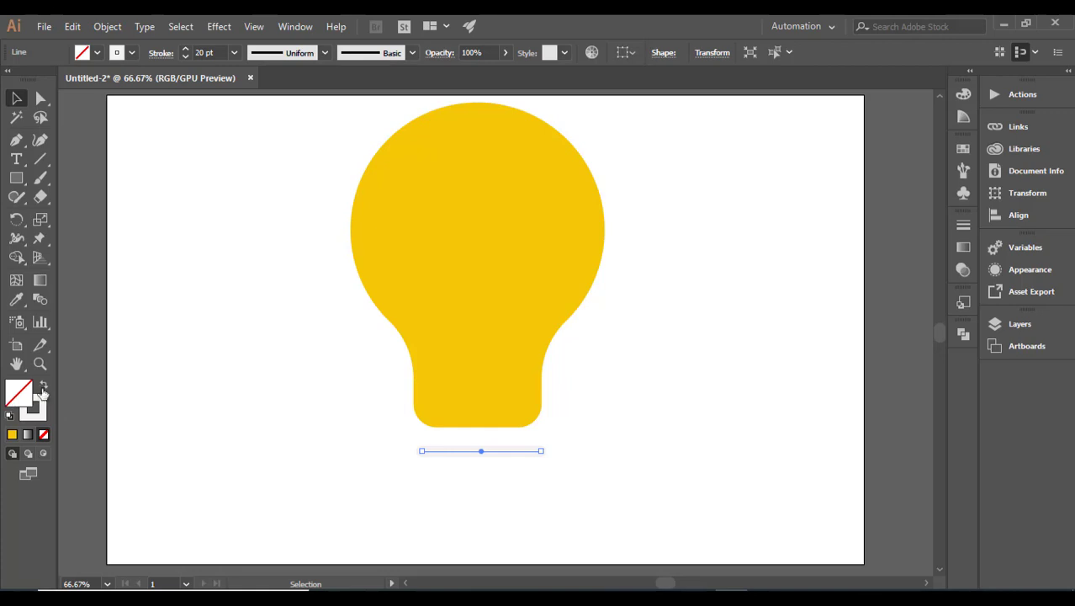
Color the line's stroke with the bulb's yellow (F4C708) by applying it as fill and swapping fill and stroke.
click(11, 434)
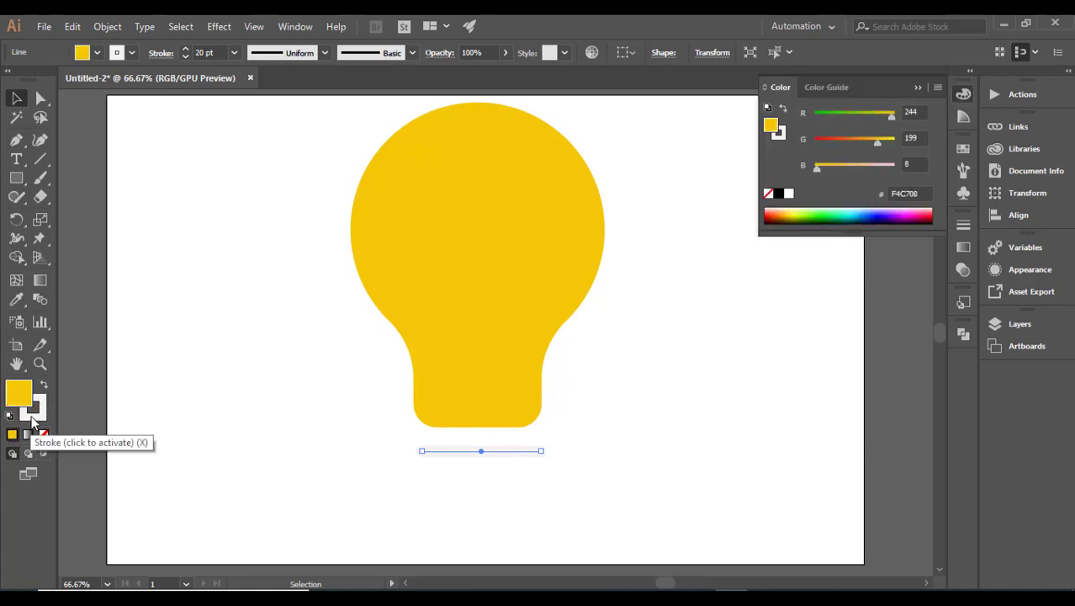
click(44, 387)
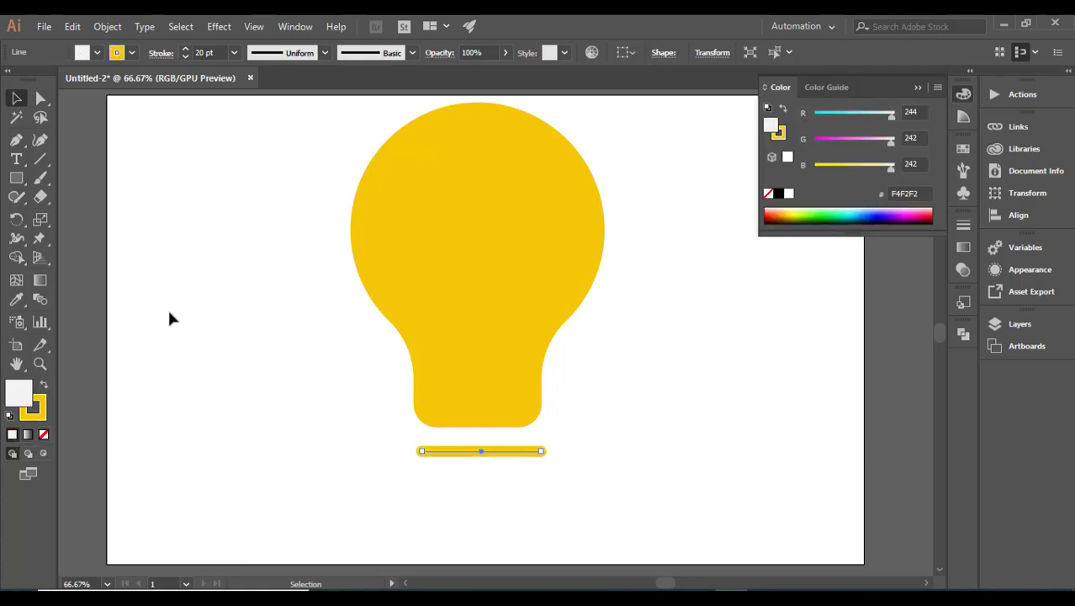
click(190, 312)
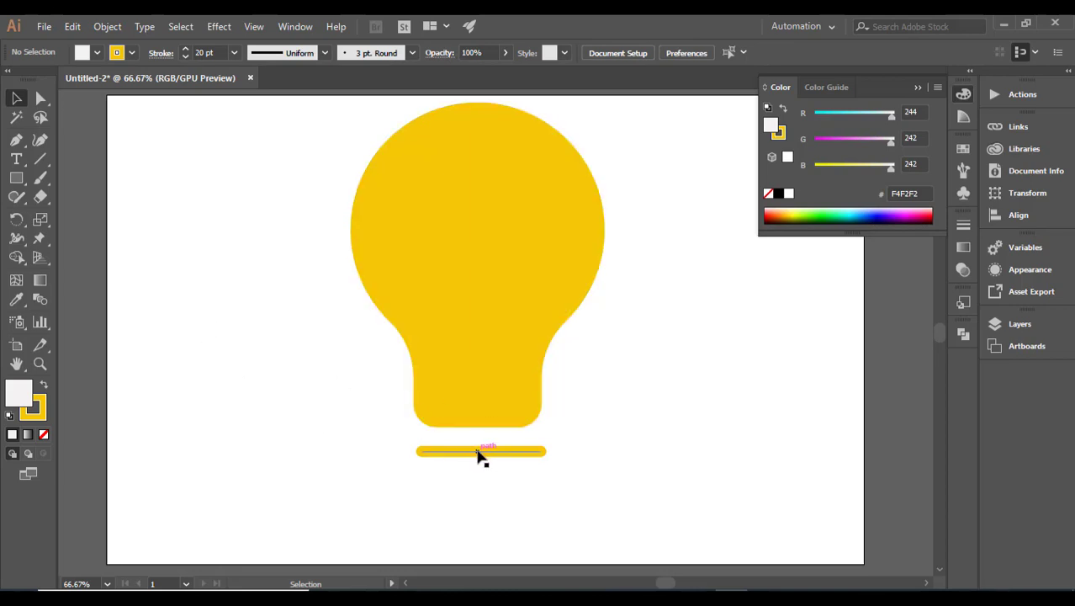
Duplicate the yellow line twice downward at equal spacing to make three stacked bars under the bulb.
drag(477, 454, 477, 475)
key(ctrl+d)
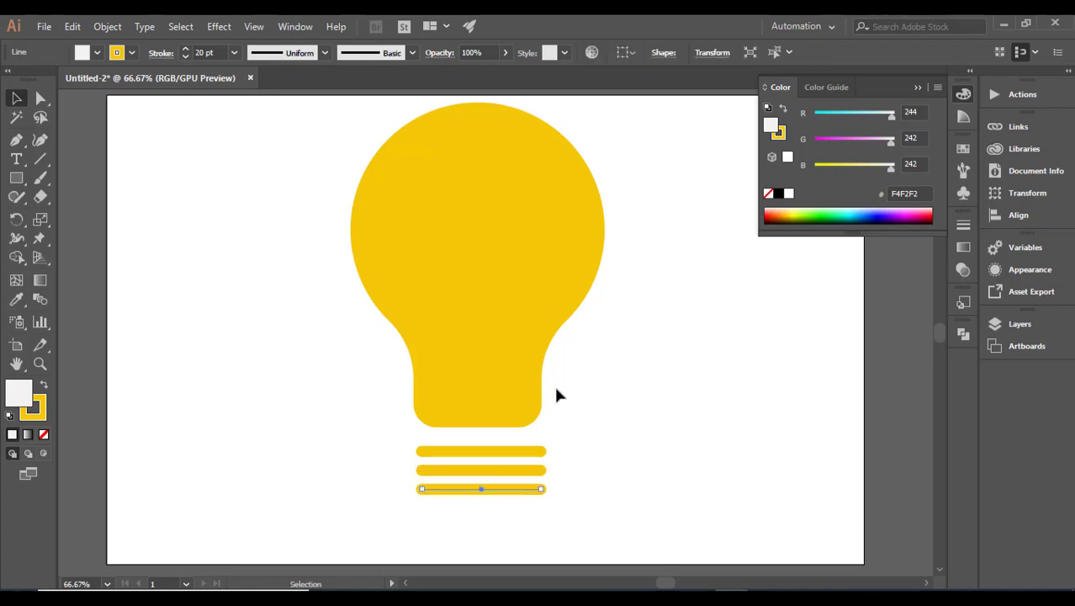
Draw a circle about 207 px in diameter under the bars and move it to the blank area left of the bulb's base.
click(16, 178)
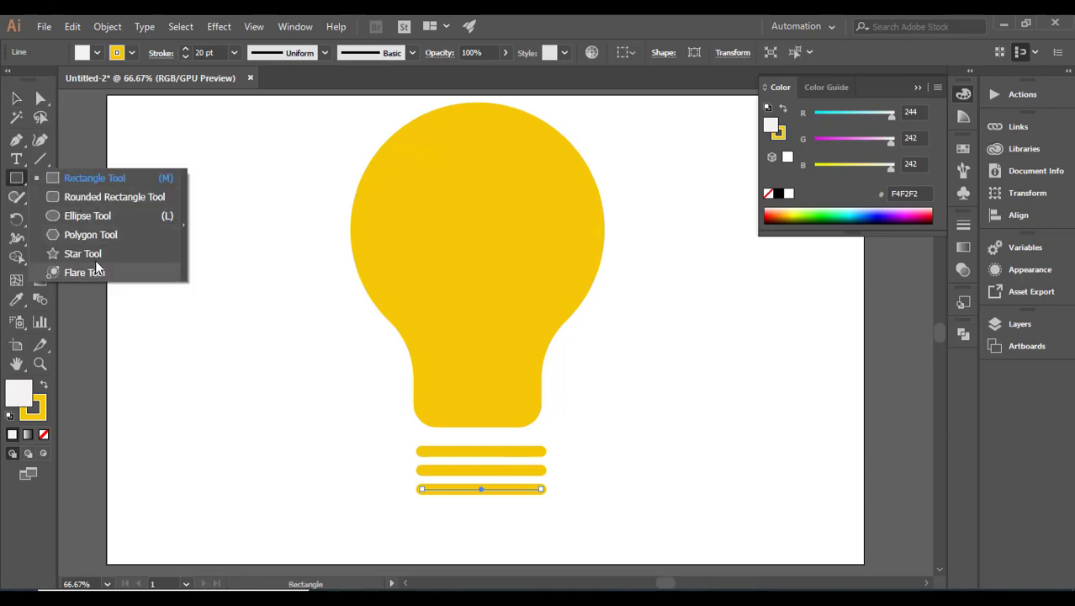
click(80, 215)
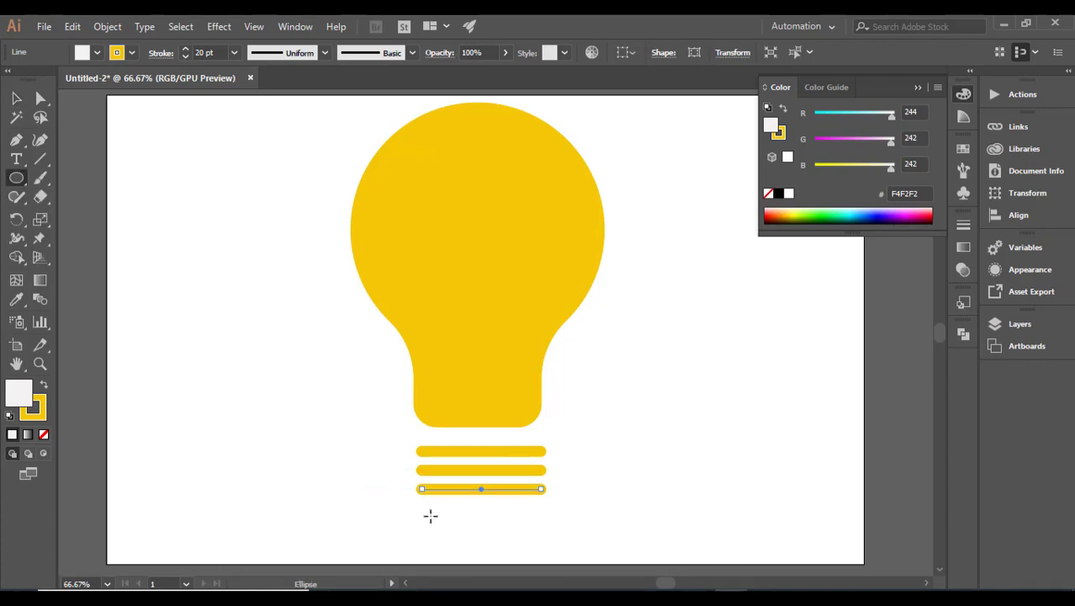
scroll(315, 451, down, 2)
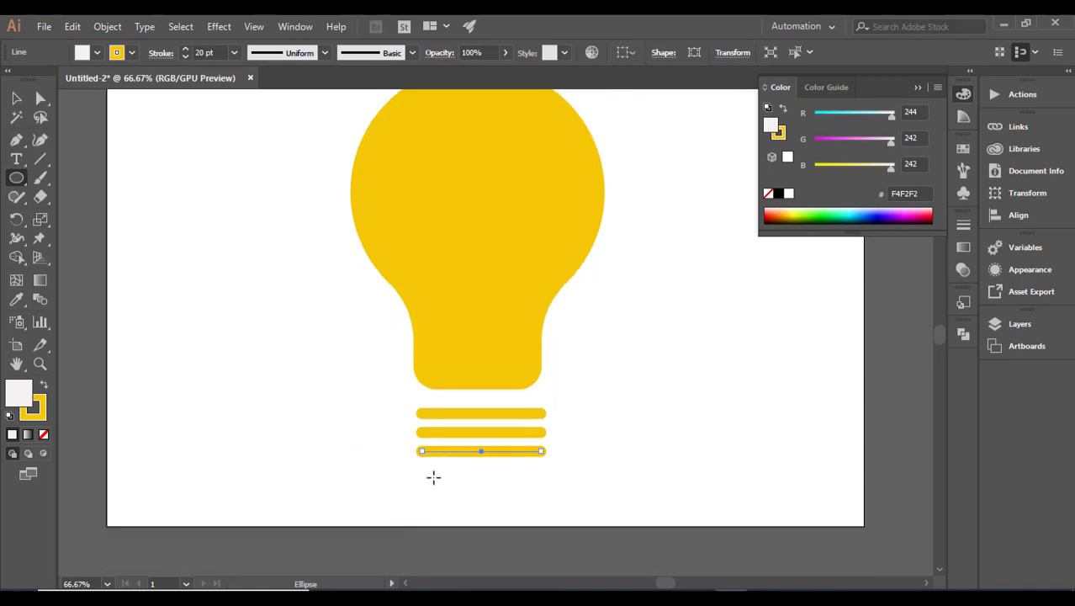
drag(425, 468, 537, 514)
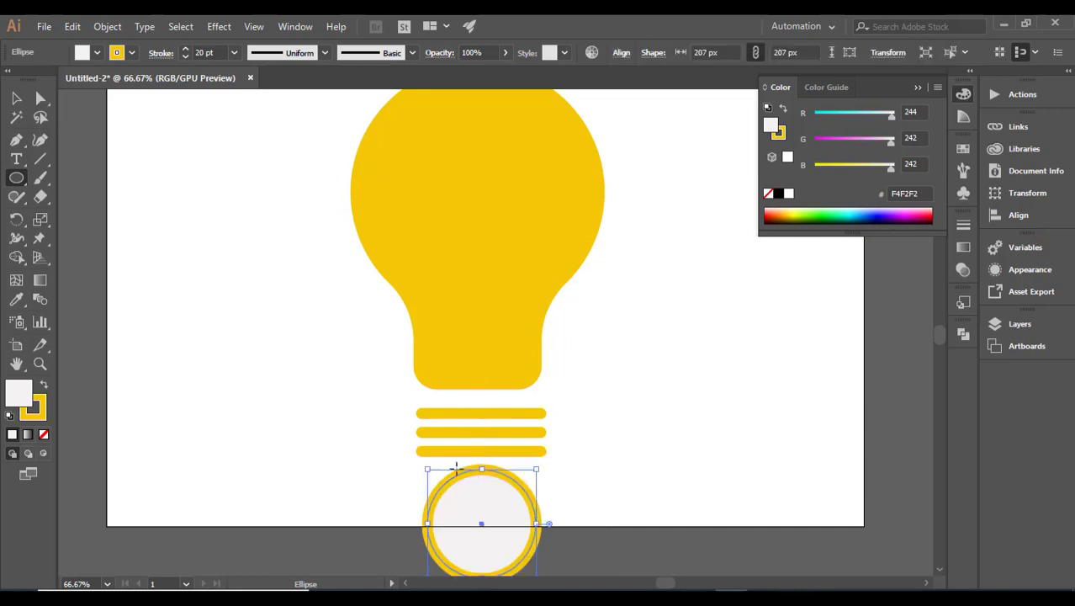
key(v)
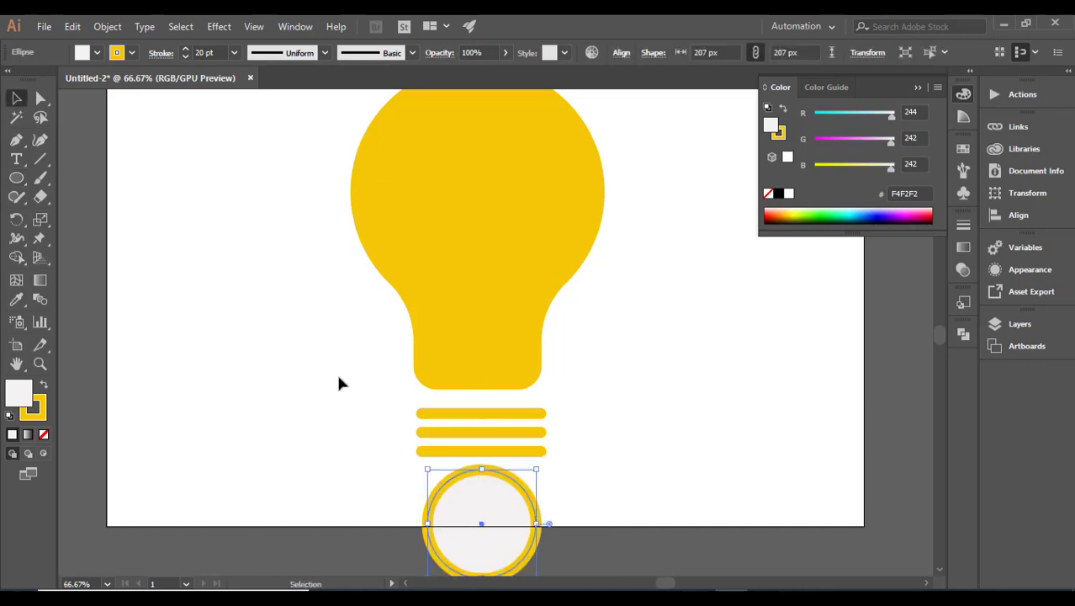
drag(439, 489, 233, 362)
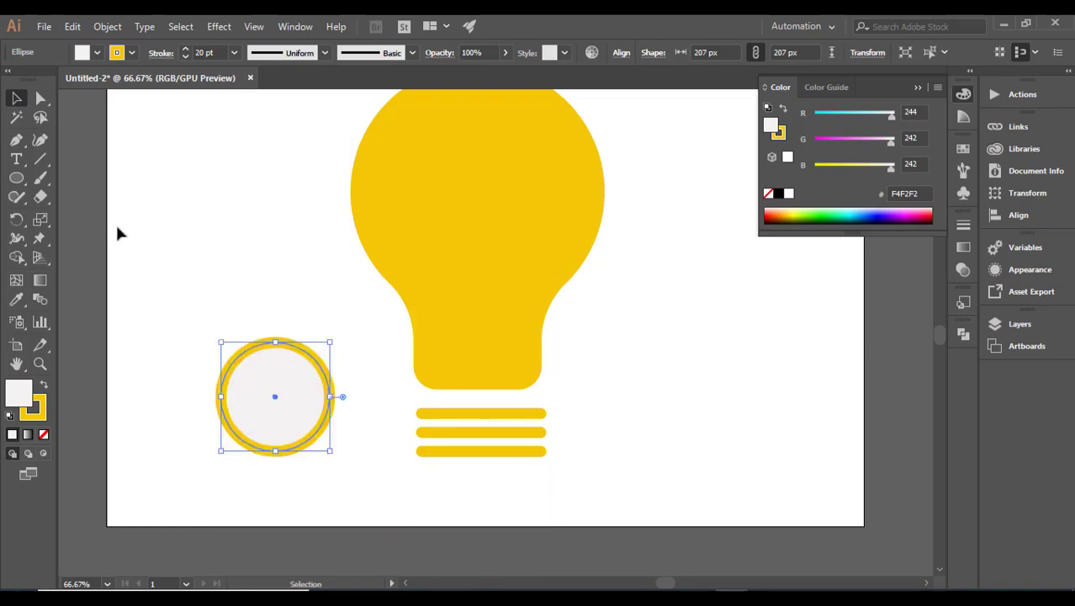
Delete the circle's top anchor point, leaving only its lower half as an open arc.
click(39, 99)
click(276, 343)
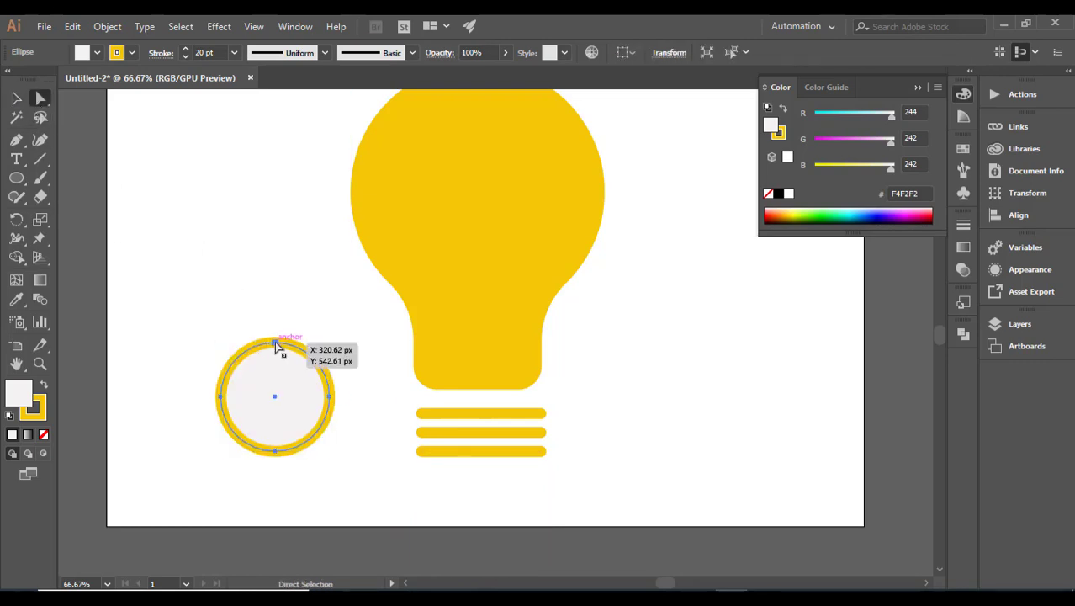
key(Delete)
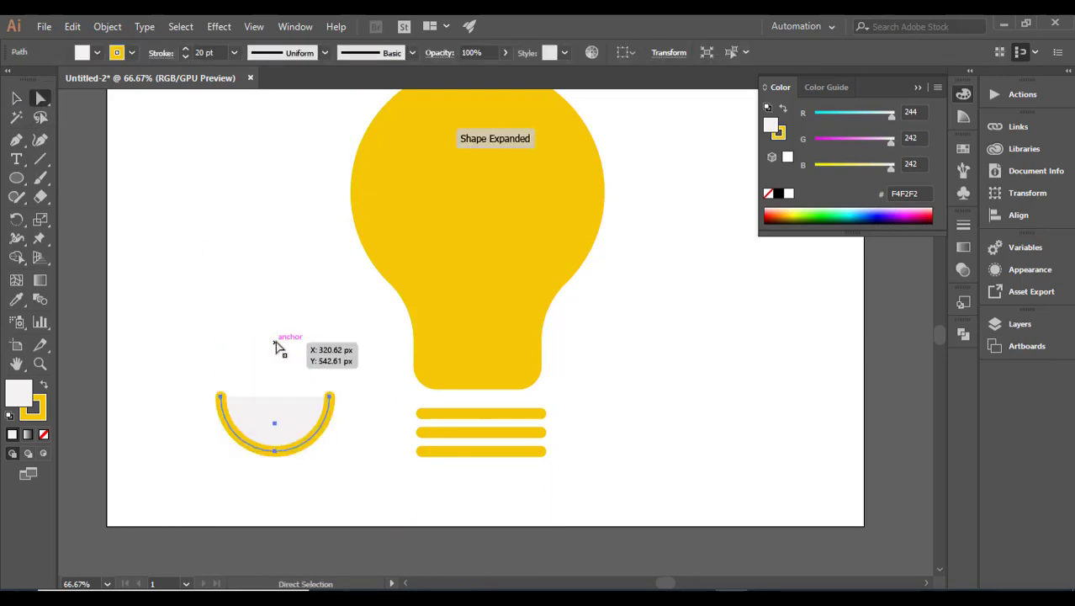
Join the arc's two open endpoints into a closed half-circle and round both of its upper corners to about 30 px.
click(330, 397)
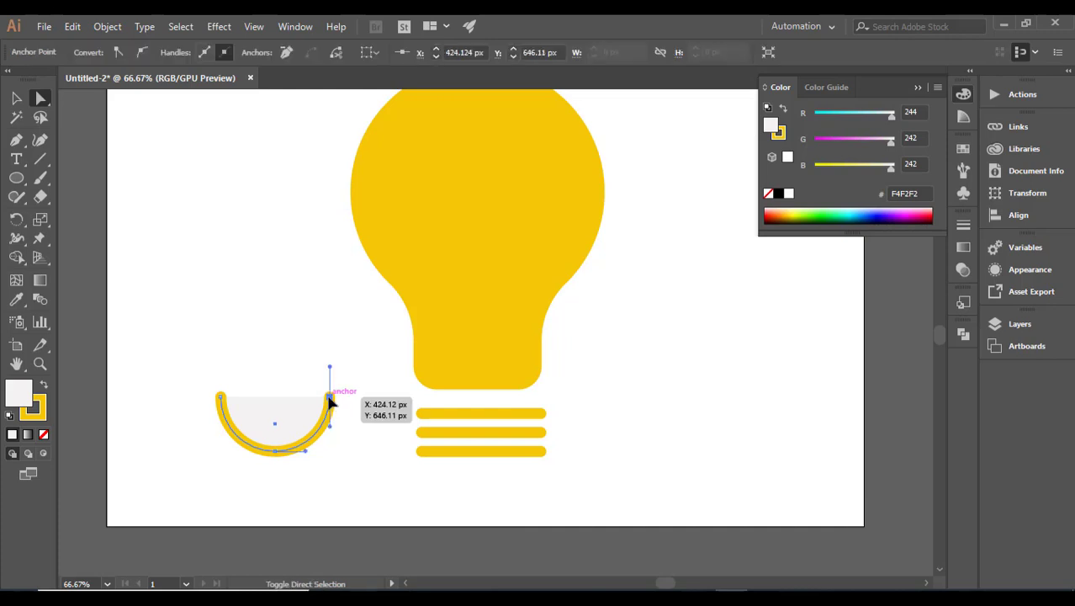
shift+click(220, 397)
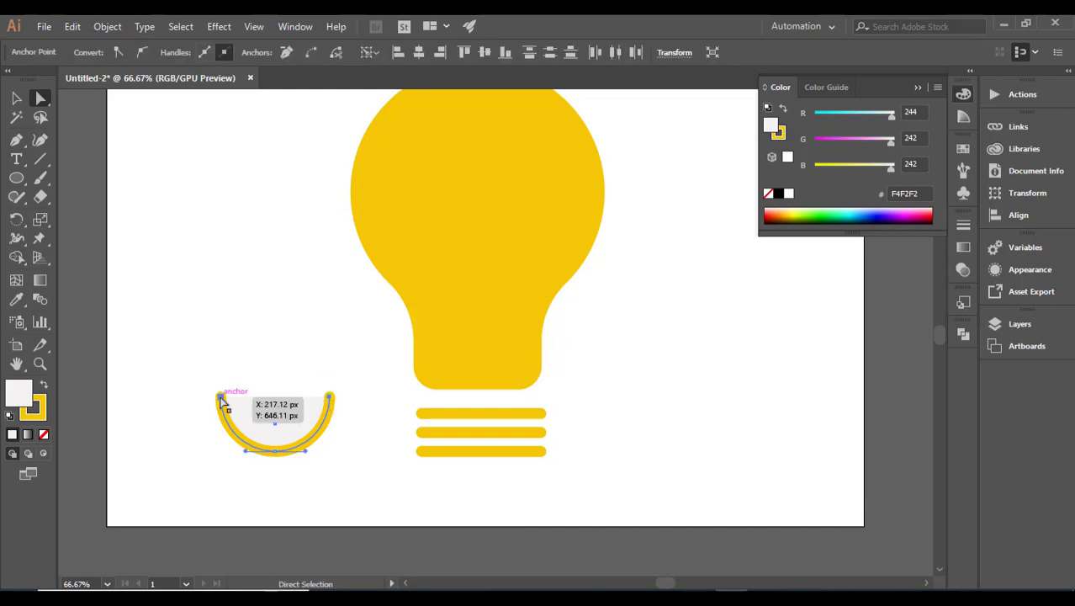
right_click(247, 378)
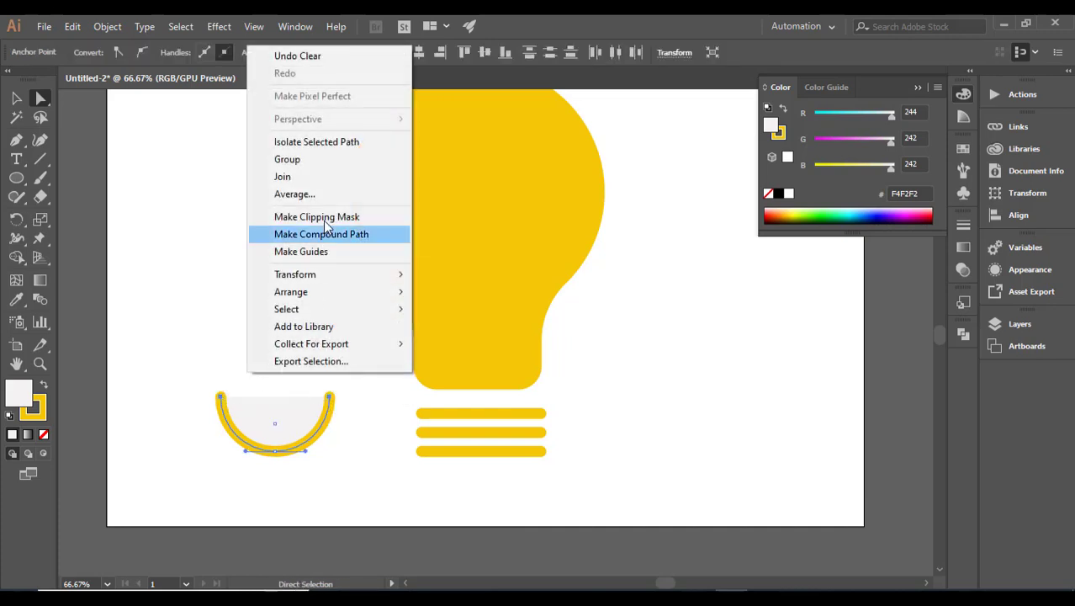
click(302, 181)
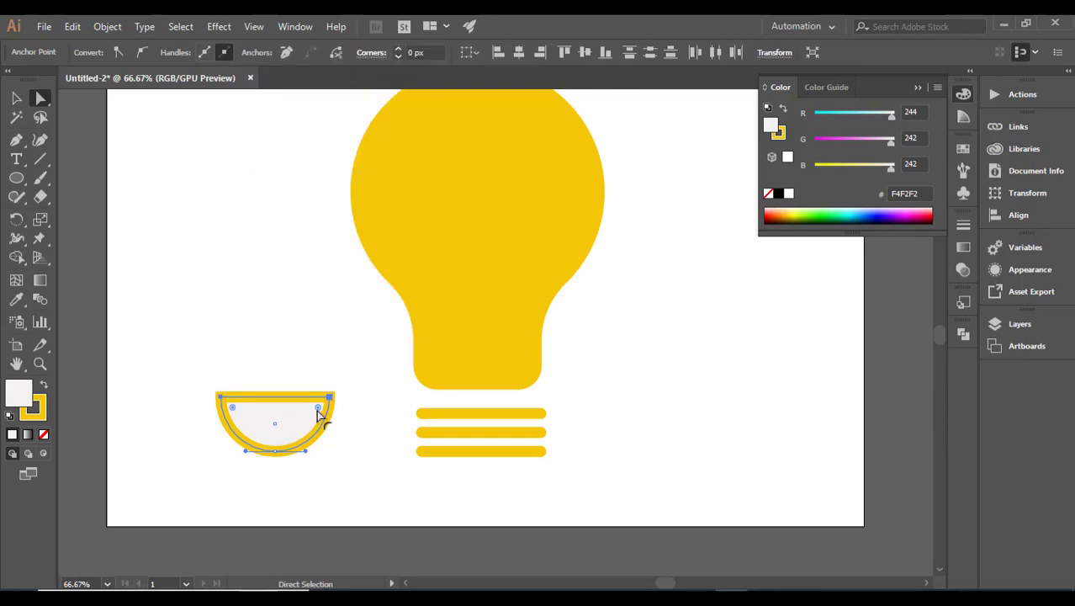
drag(210, 373, 310, 414)
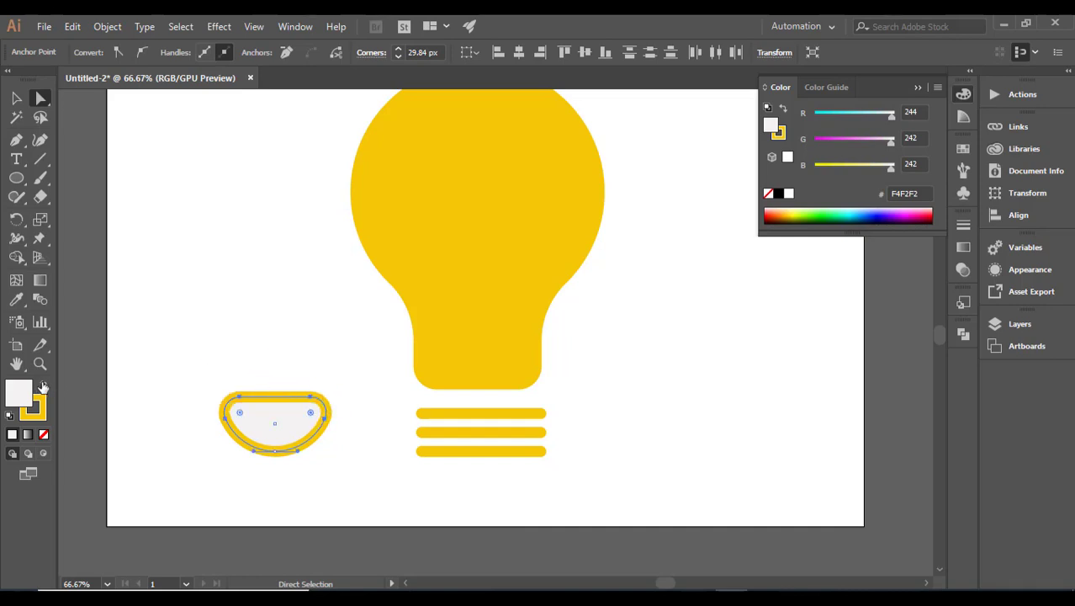
Swap the half-circle's fill and stroke to give it a yellow fill (F4C708) and move it below the three bars as the cap.
click(44, 384)
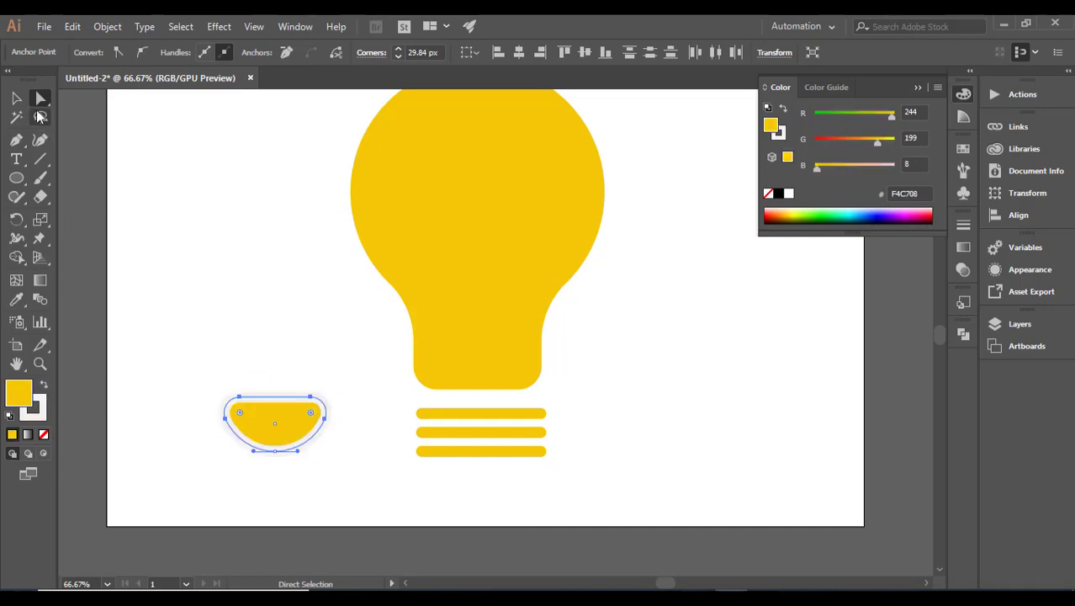
key(v)
drag(246, 425, 450, 495)
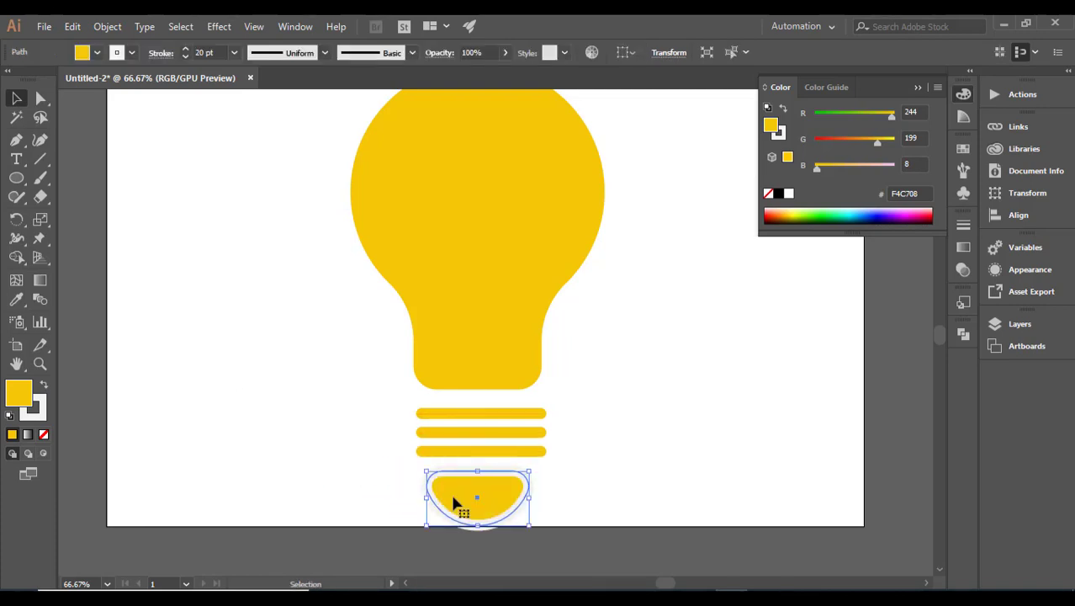
Extend the artboard's lower edge below the cap, making the artboard about 954 px high, and clear the selection.
click(15, 344)
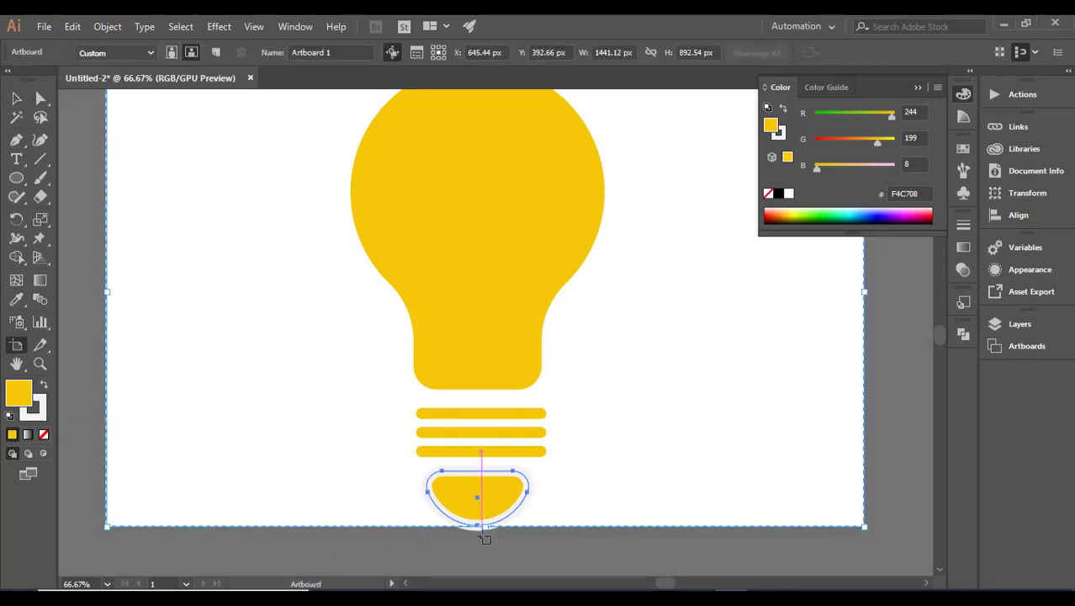
drag(487, 527, 488, 559)
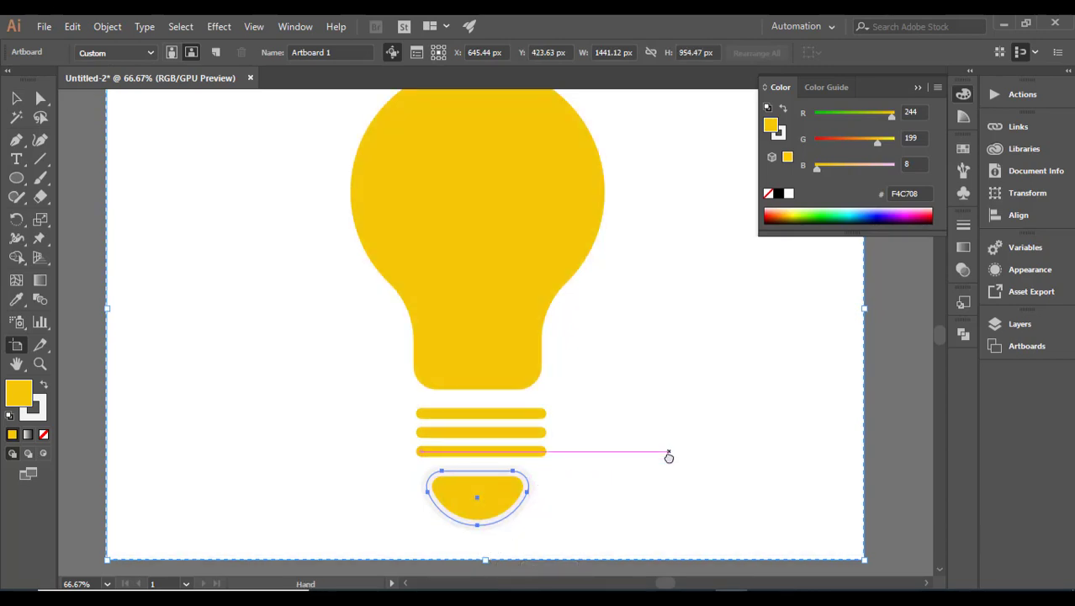
drag(668, 452, 669, 479)
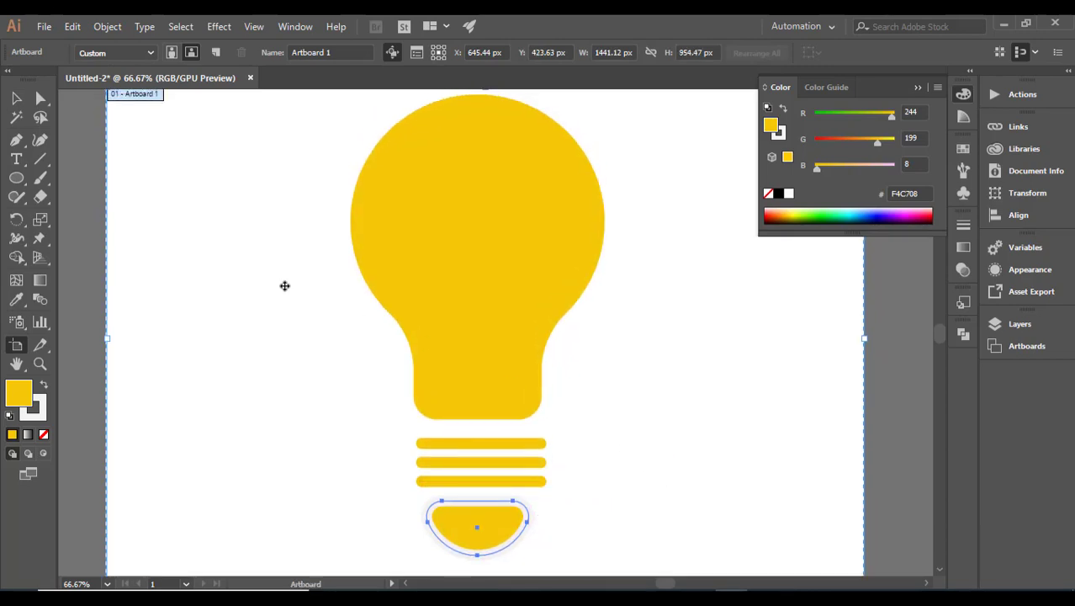
click(16, 100)
click(204, 241)
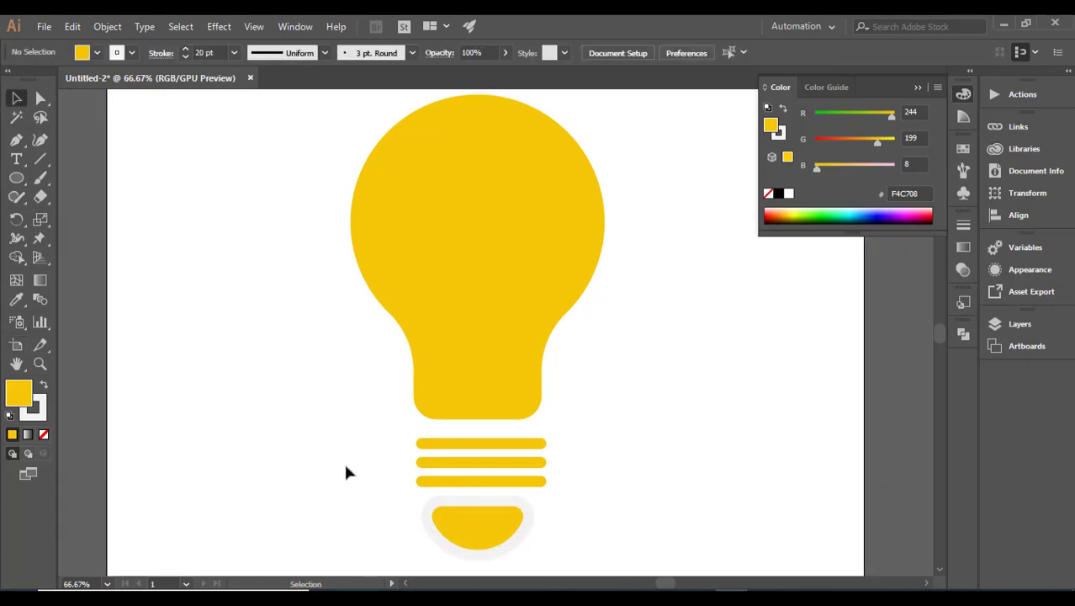
Group the bulb, the three bars and the cap, and scale the group down proportionally to about five-sixths of its size.
drag(257, 199, 524, 505)
right_click(502, 416)
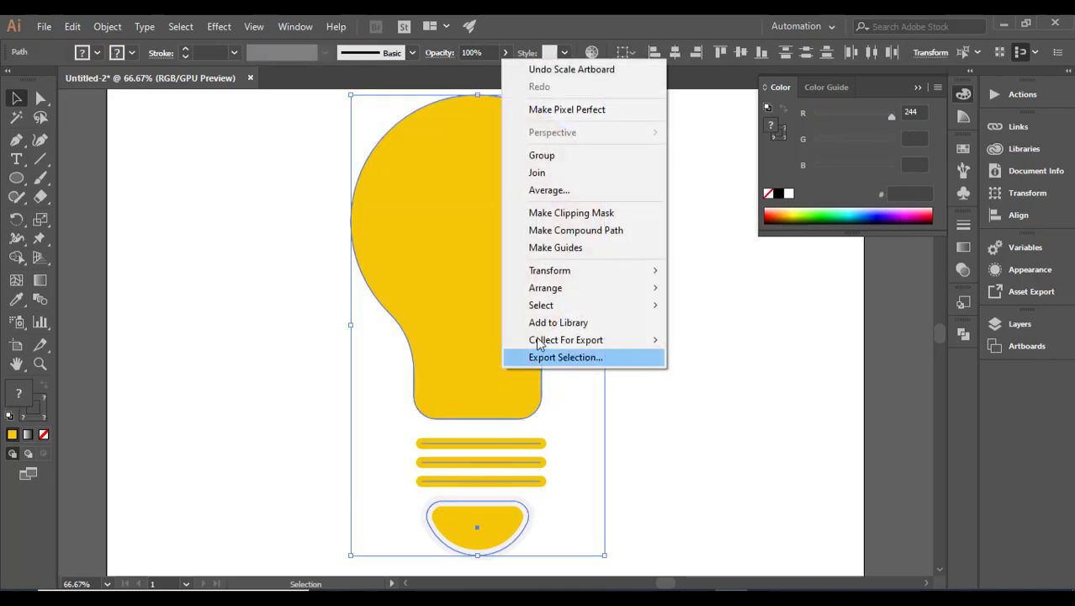
click(542, 155)
drag(604, 555, 564, 484)
click(641, 412)
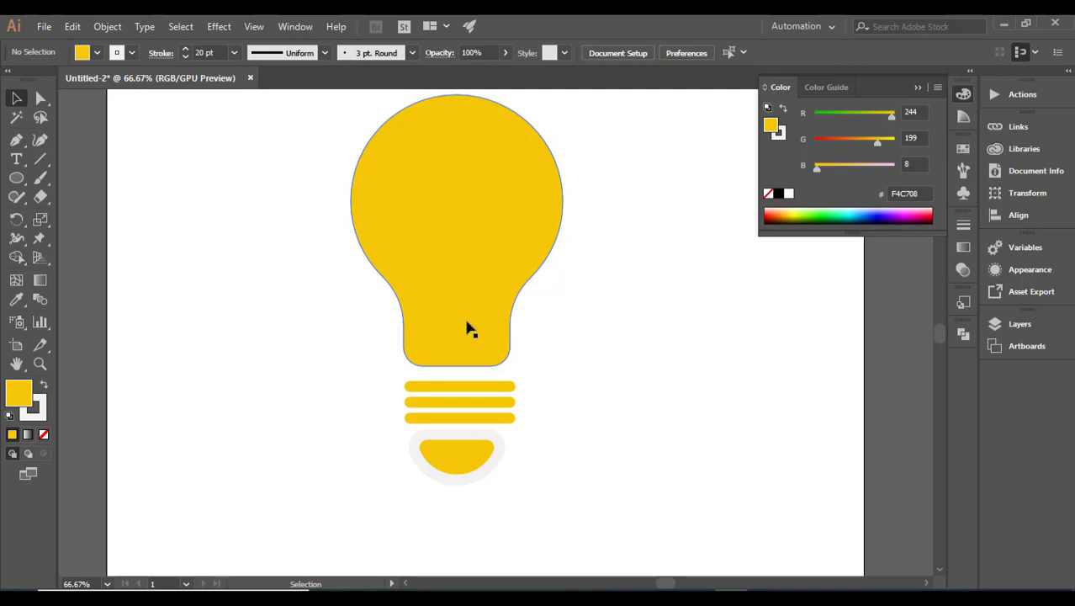
Duplicate the bulb group to the right and arrange the two bulbs side by side on the artboard.
drag(469, 328, 696, 343)
drag(499, 305, 416, 318)
drag(707, 294, 644, 312)
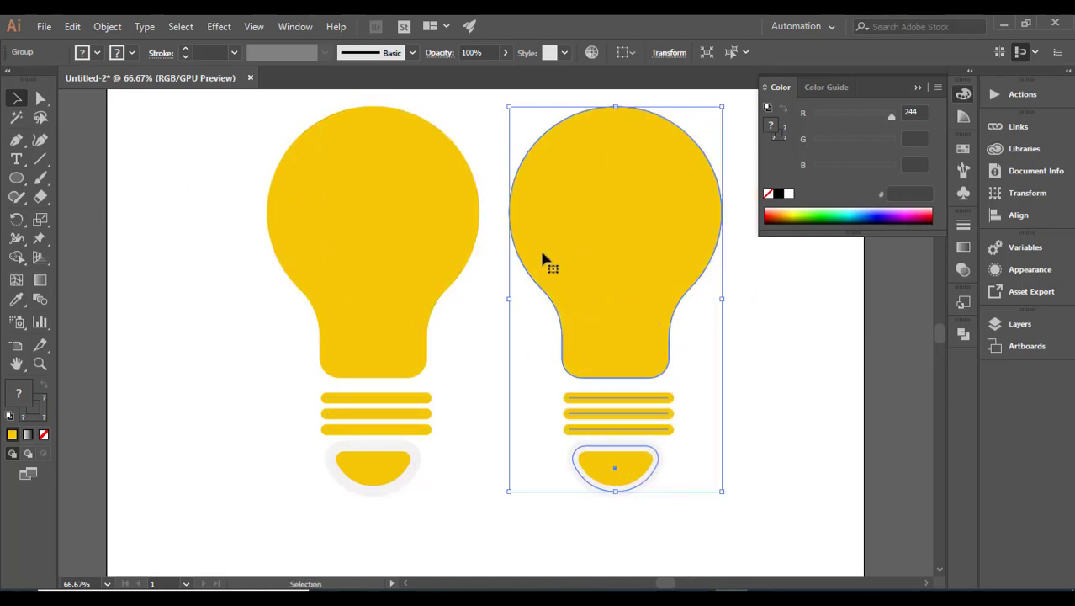
Reset the right bulb copy to the default white fill and 1 pt black stroke, and ungroup it.
click(8, 418)
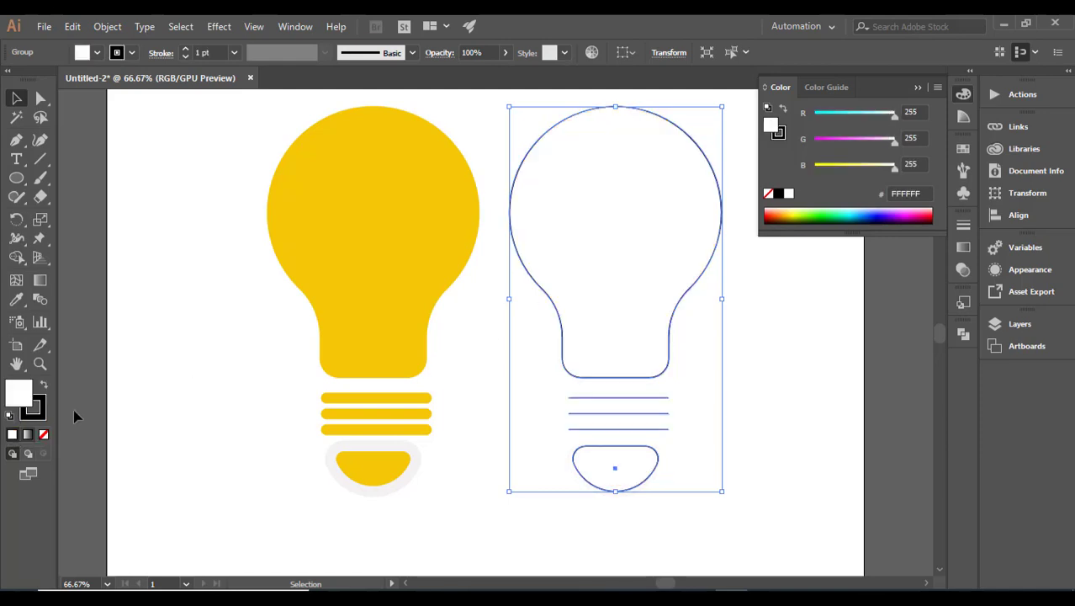
right_click(644, 404)
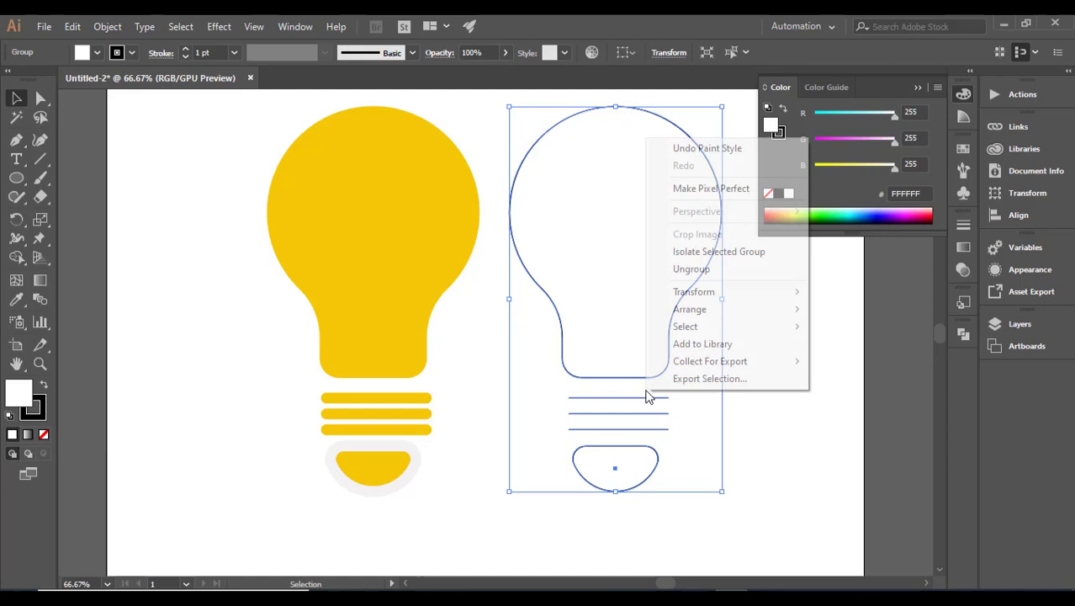
click(731, 269)
click(775, 339)
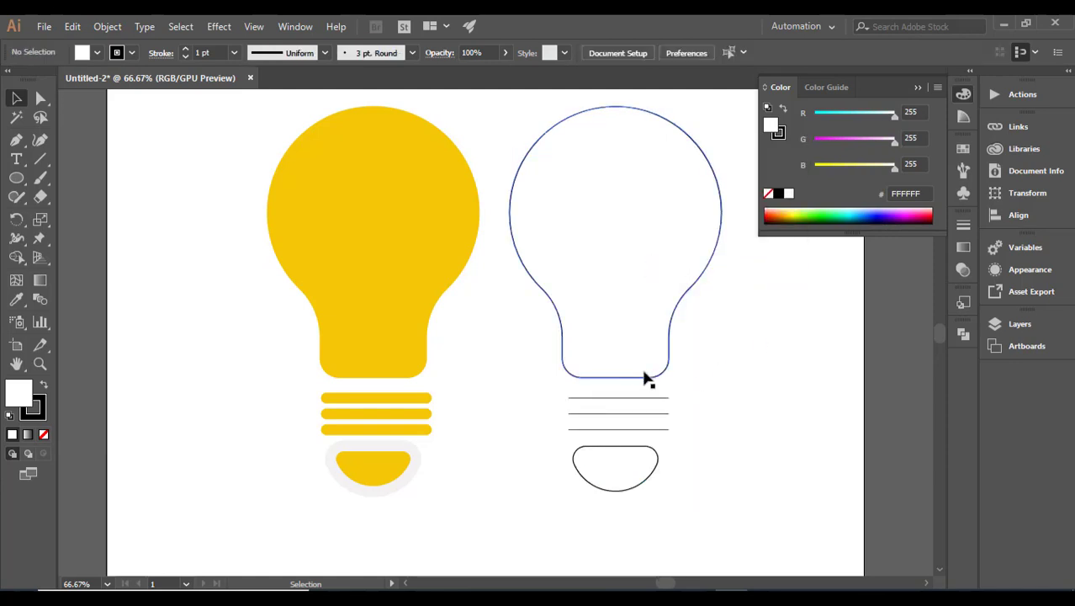
Swap fill and stroke on each of the copy's three base lines to give them white strokes.
click(643, 376)
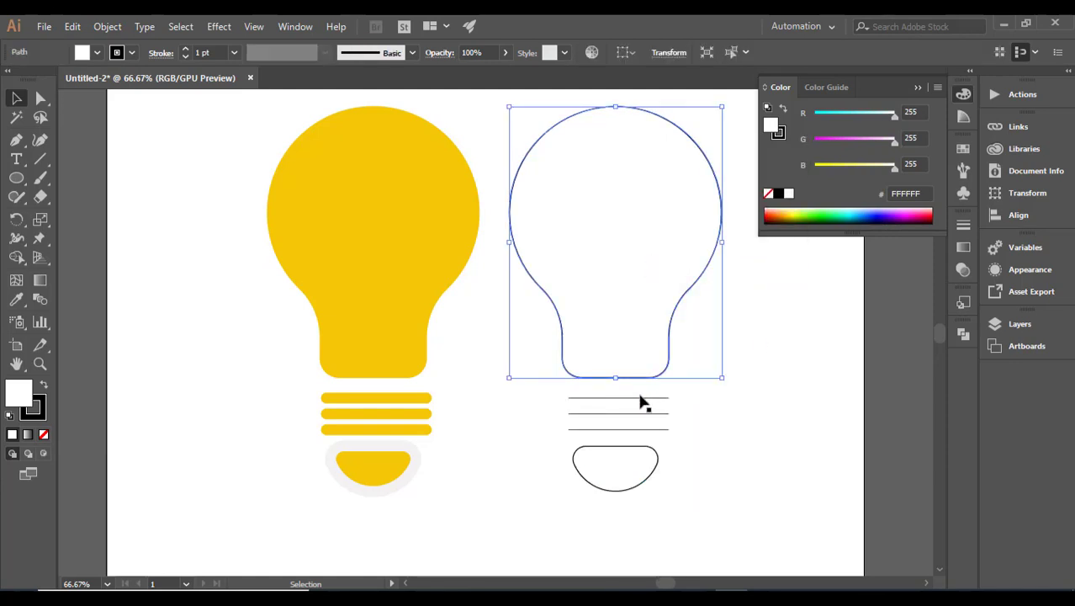
click(643, 398)
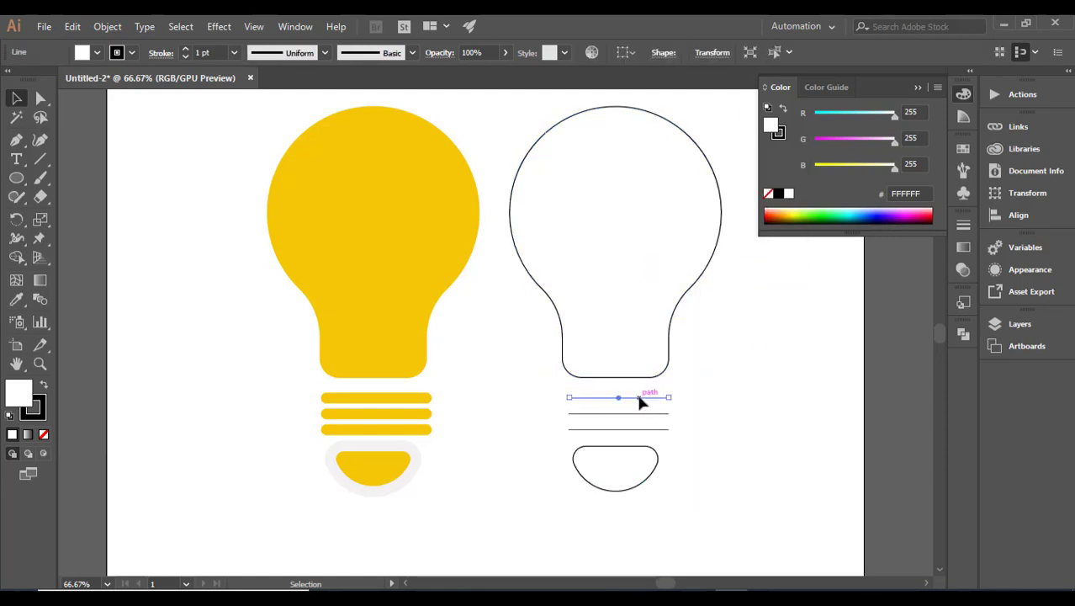
click(44, 386)
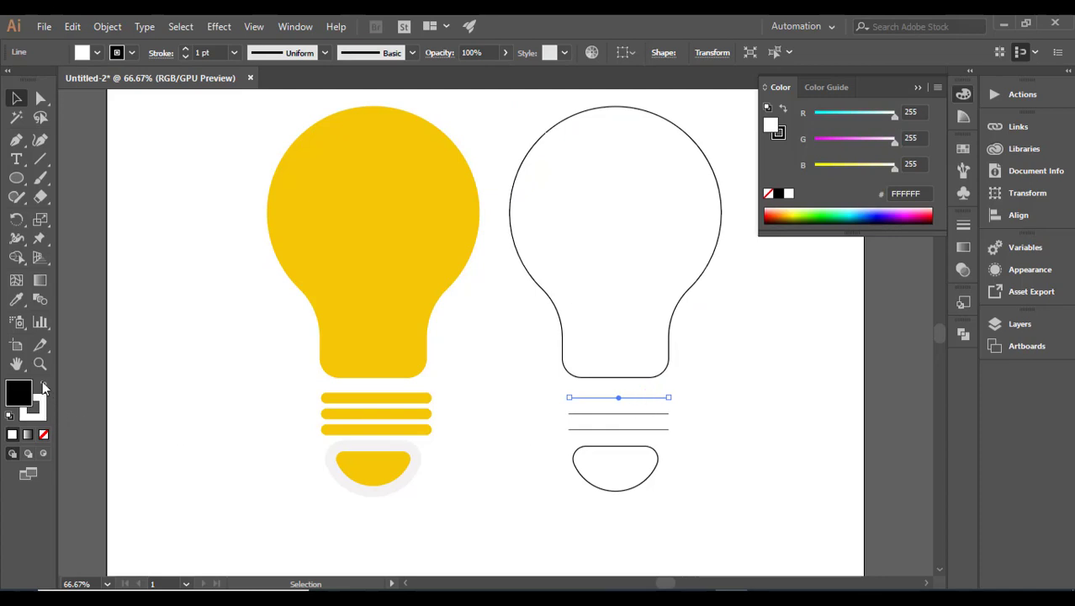
click(570, 414)
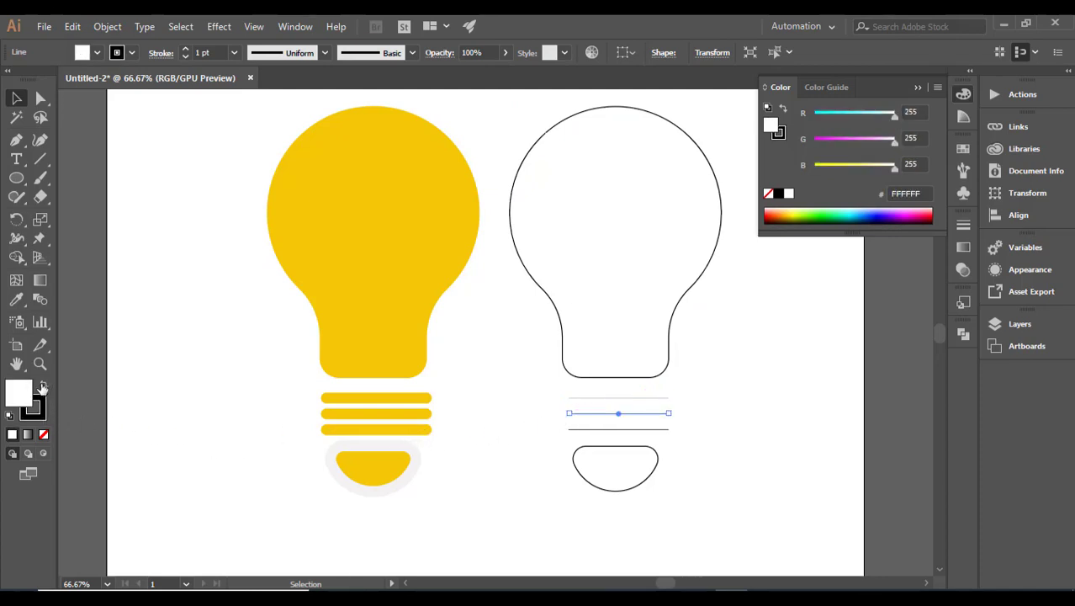
click(44, 387)
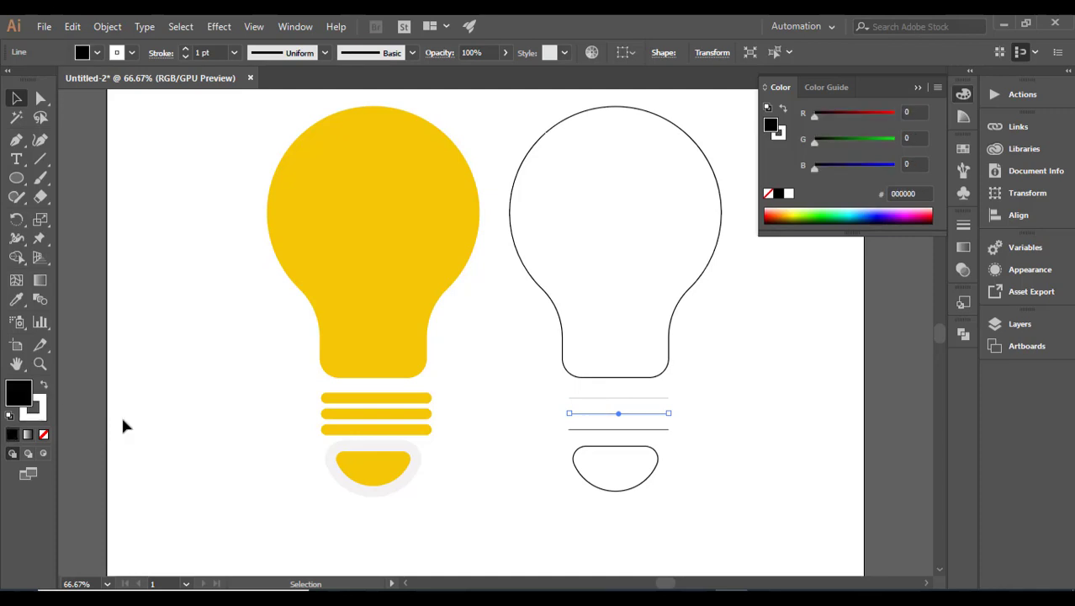
click(572, 430)
click(44, 386)
click(581, 449)
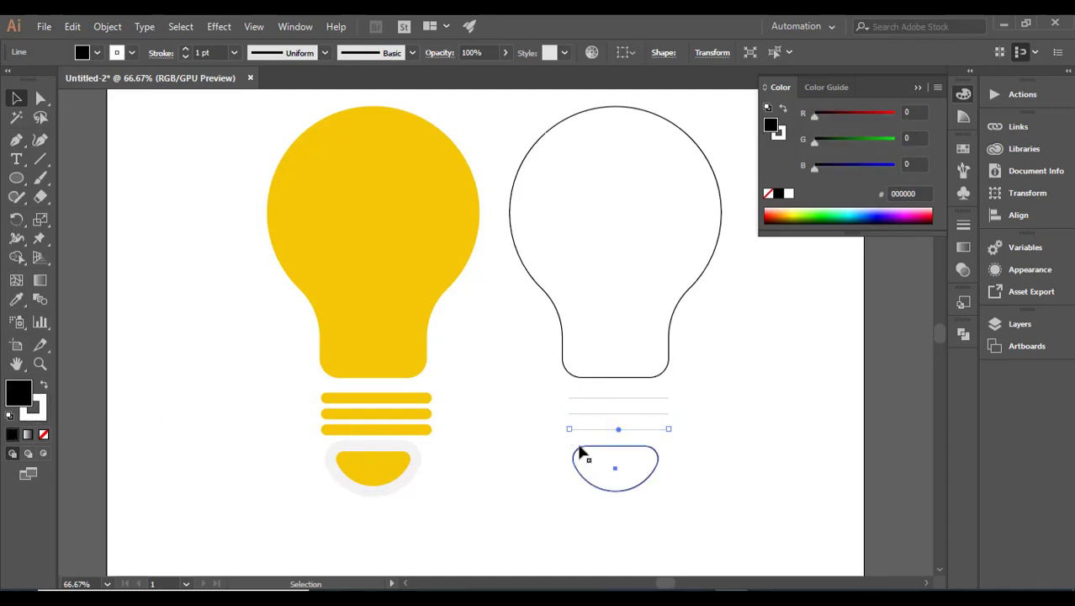
click(44, 387)
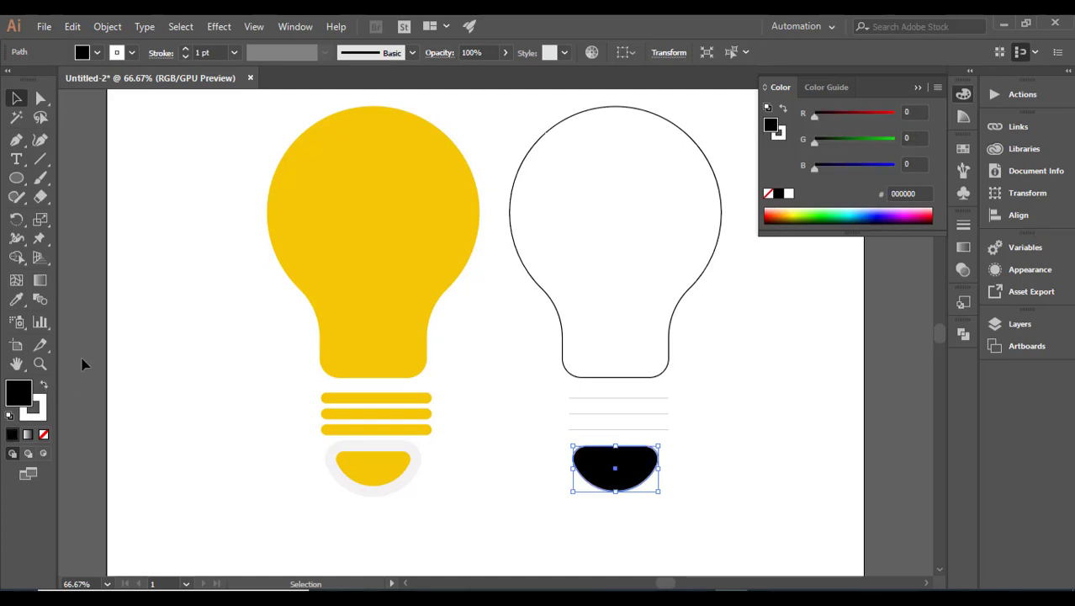
click(44, 387)
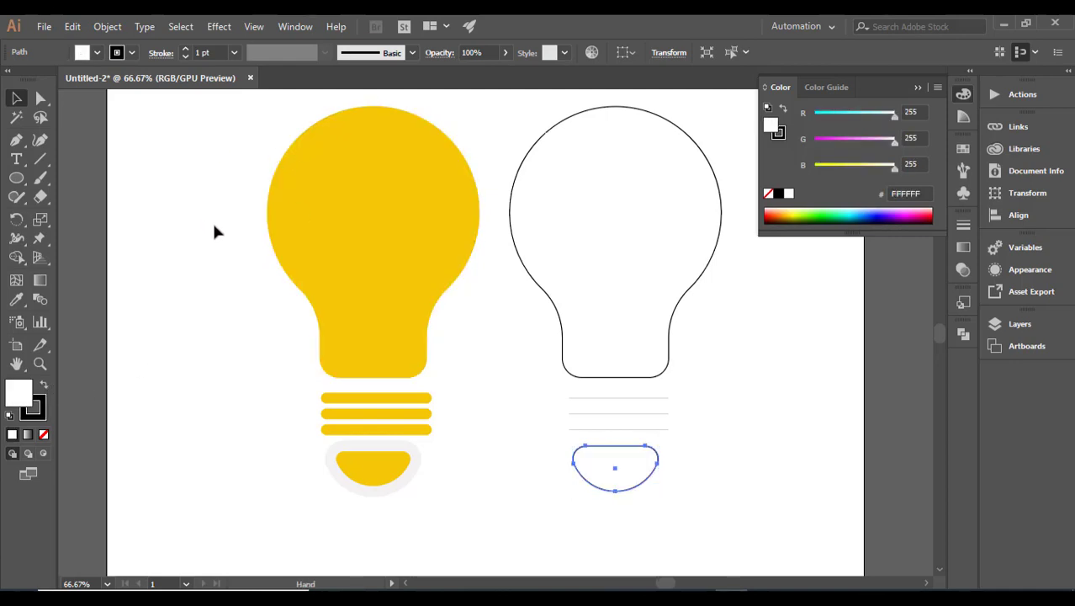
Draw a rectangle covering the whole artboard and swap its fill and stroke for a black fill with a white stroke.
drag(212, 220, 195, 230)
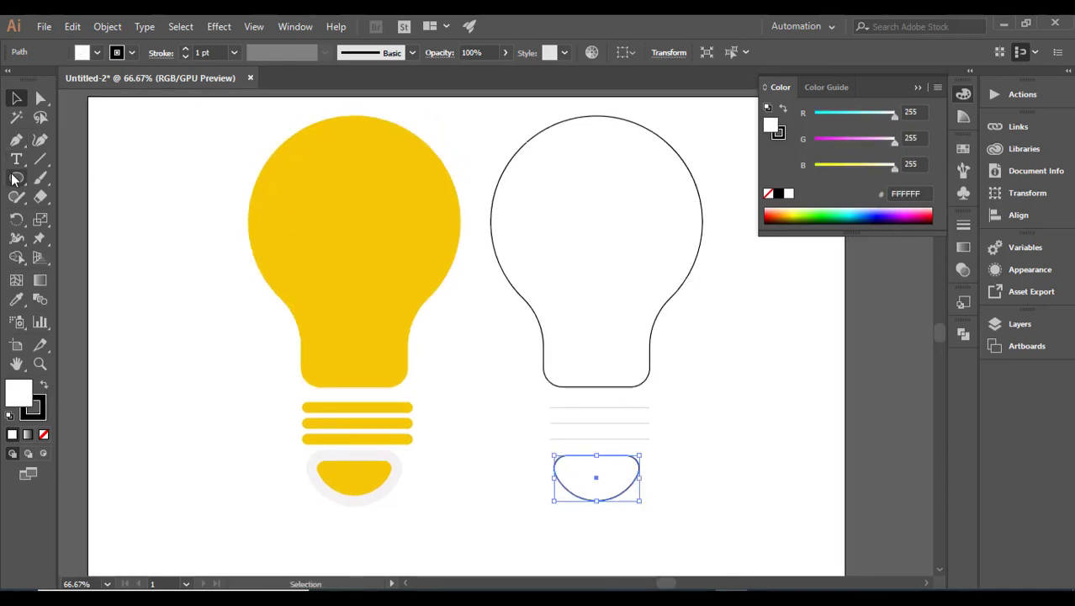
drag(16, 178, 59, 175)
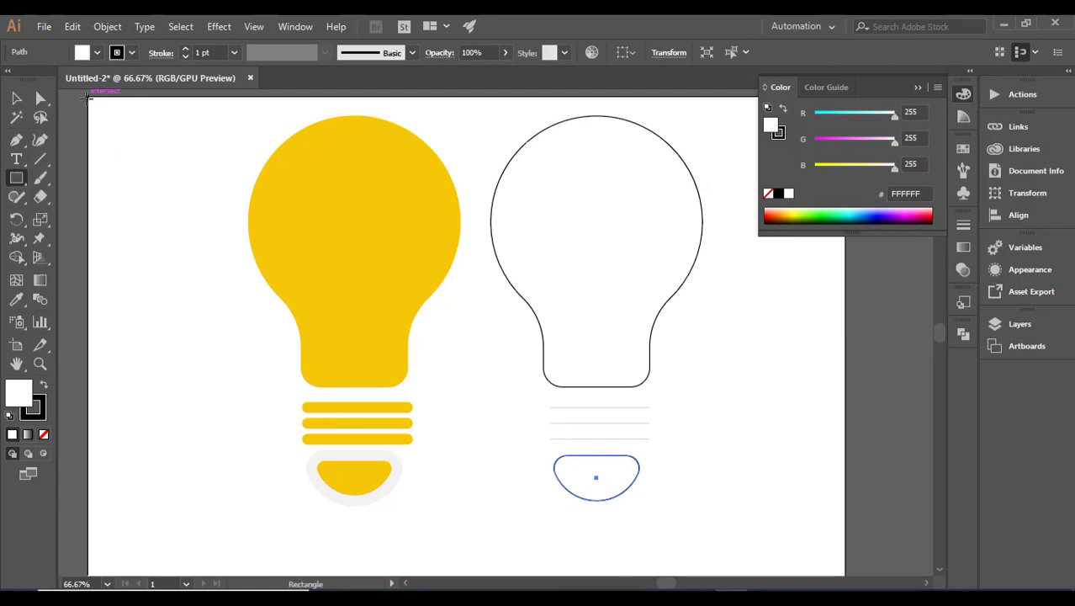
drag(89, 98, 847, 513)
key(space)
drag(708, 430, 700, 503)
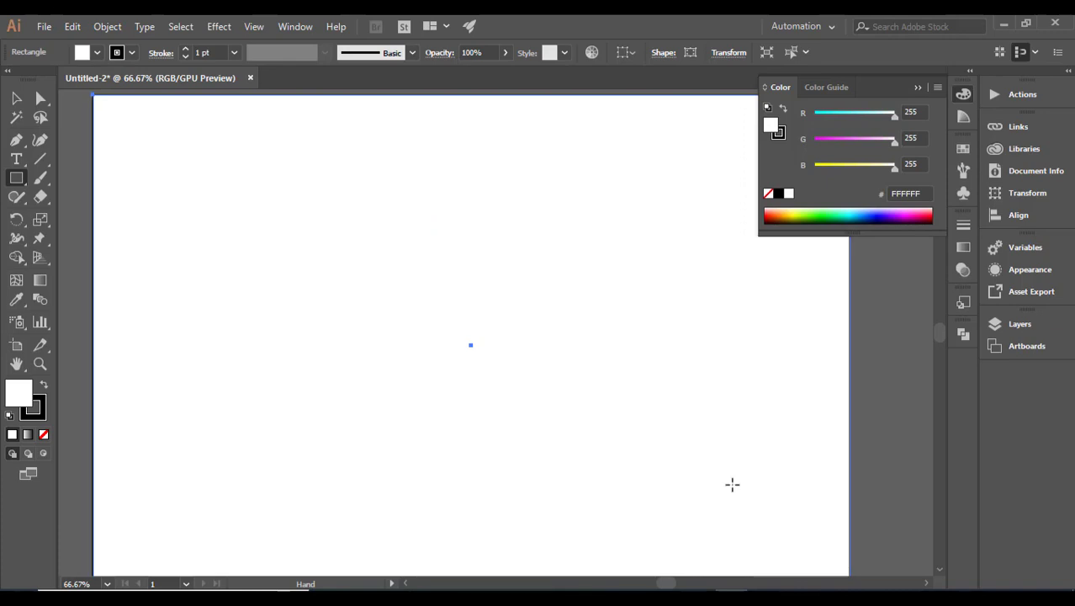
click(918, 87)
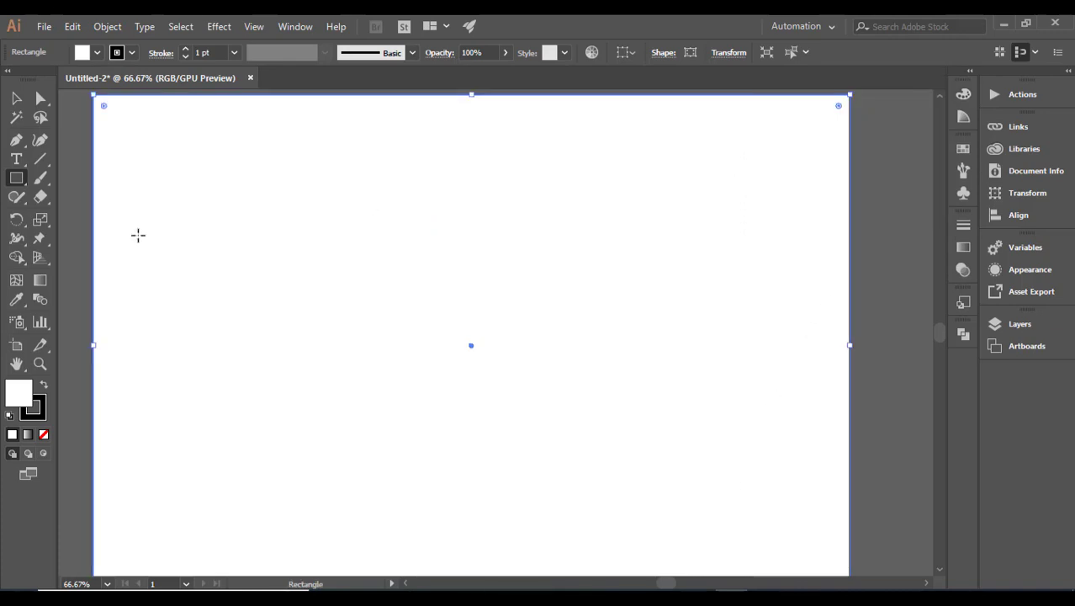
click(39, 387)
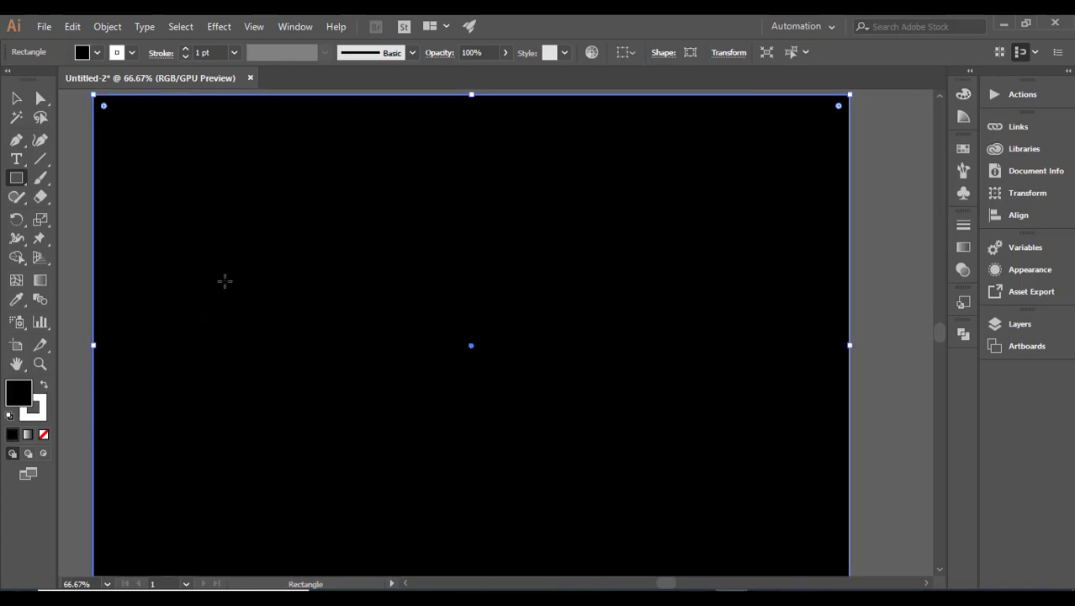
Send the black rectangle to the back as the background behind both bulbs.
click(17, 98)
right_click(171, 182)
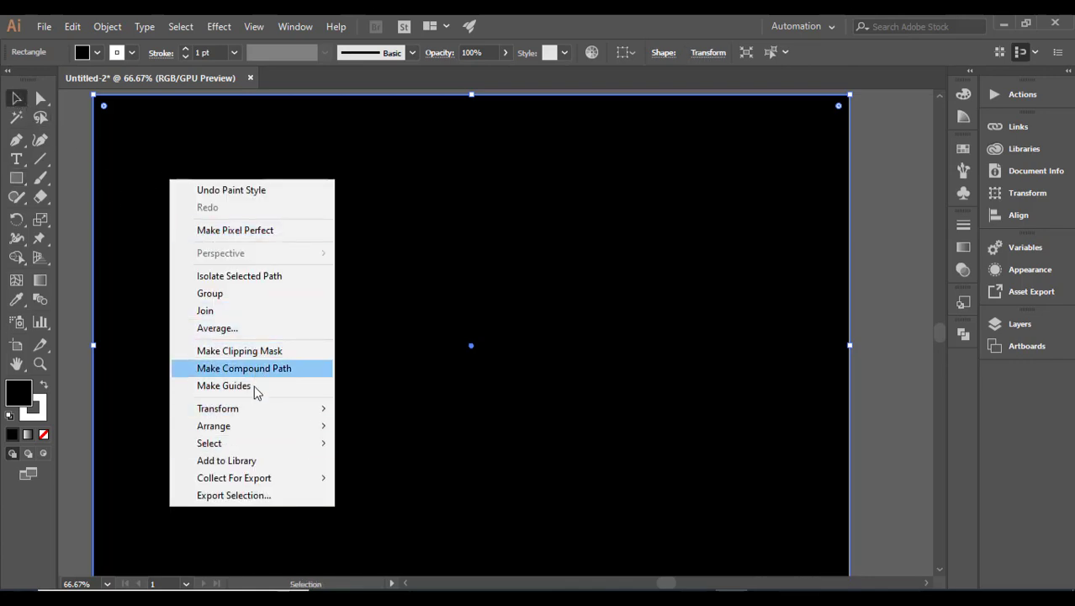
mouse_move(321, 424)
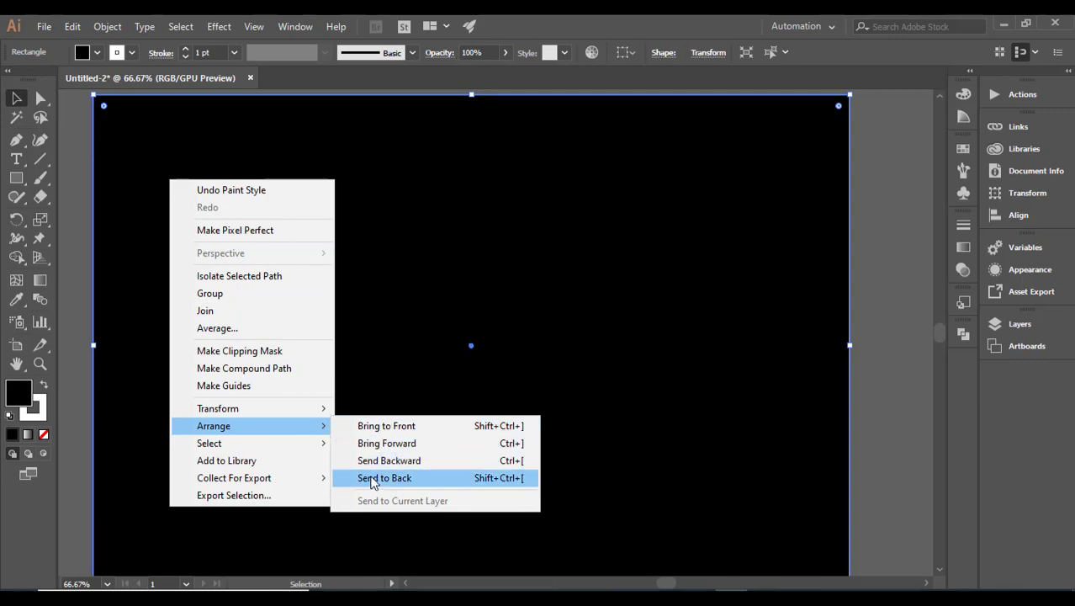
click(403, 479)
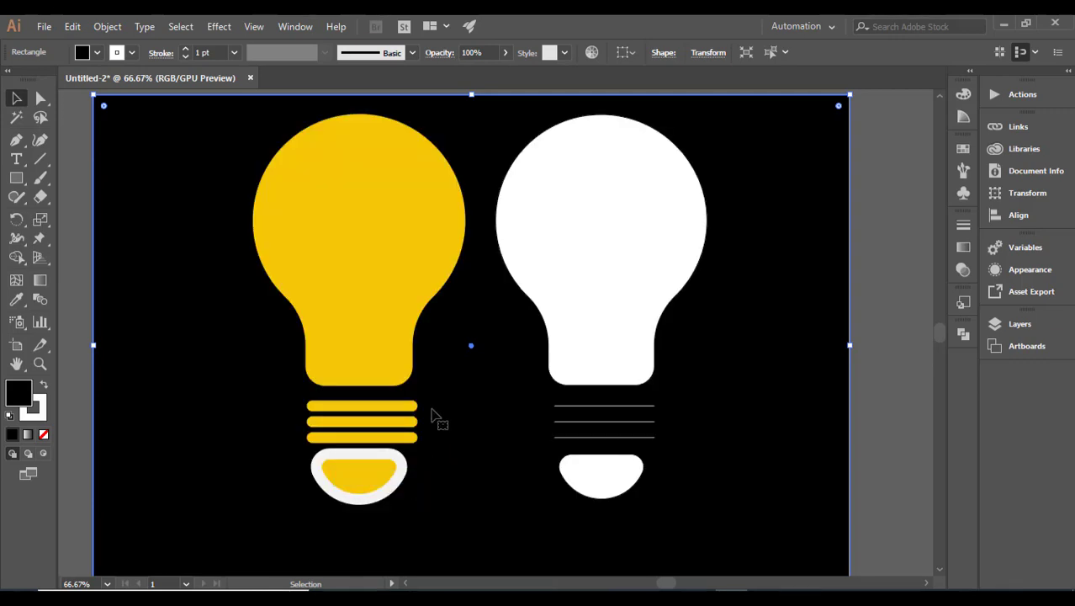
Give the top base line of the white bulb round caps and a 20 pt stroke weight.
click(575, 407)
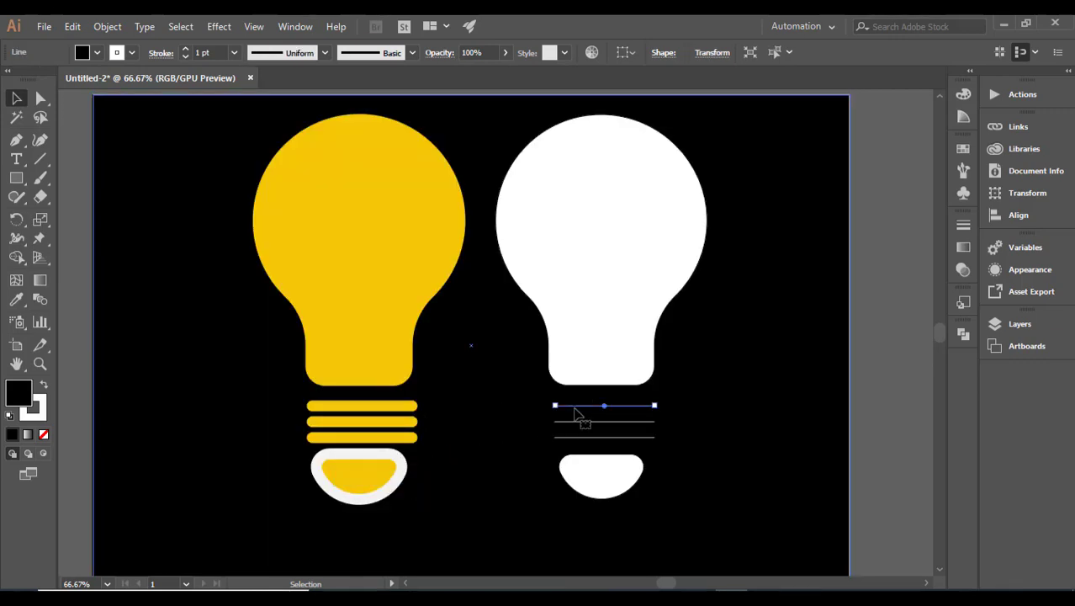
click(234, 52)
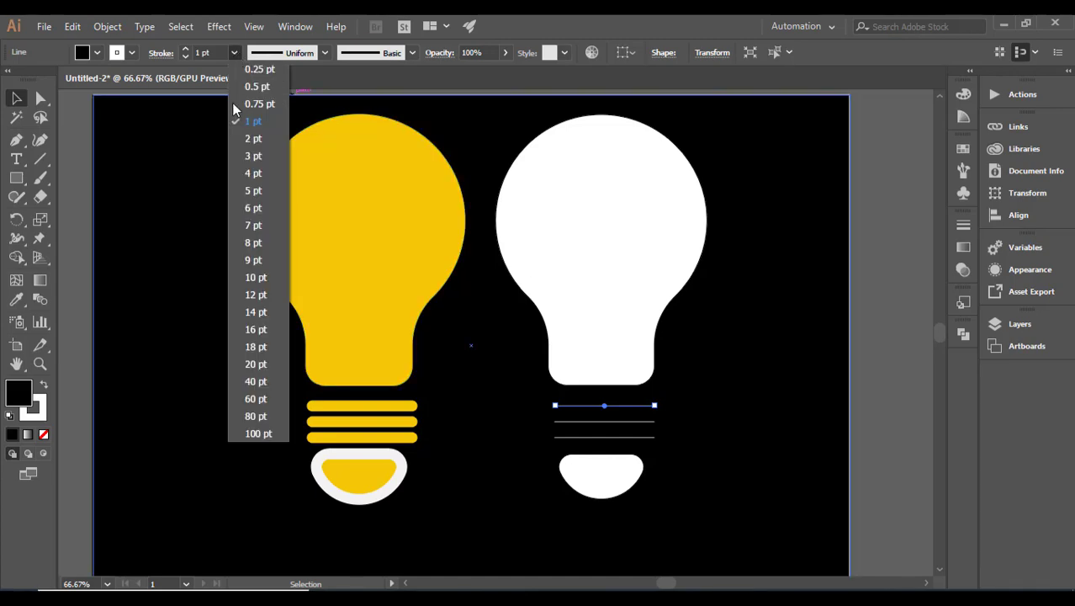
click(255, 381)
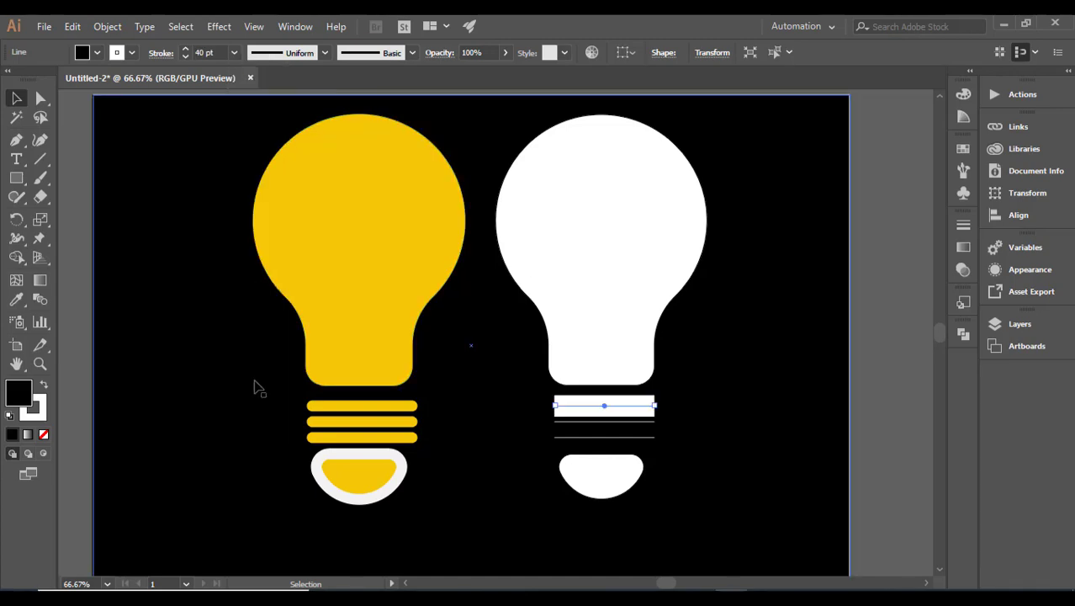
click(162, 53)
click(80, 93)
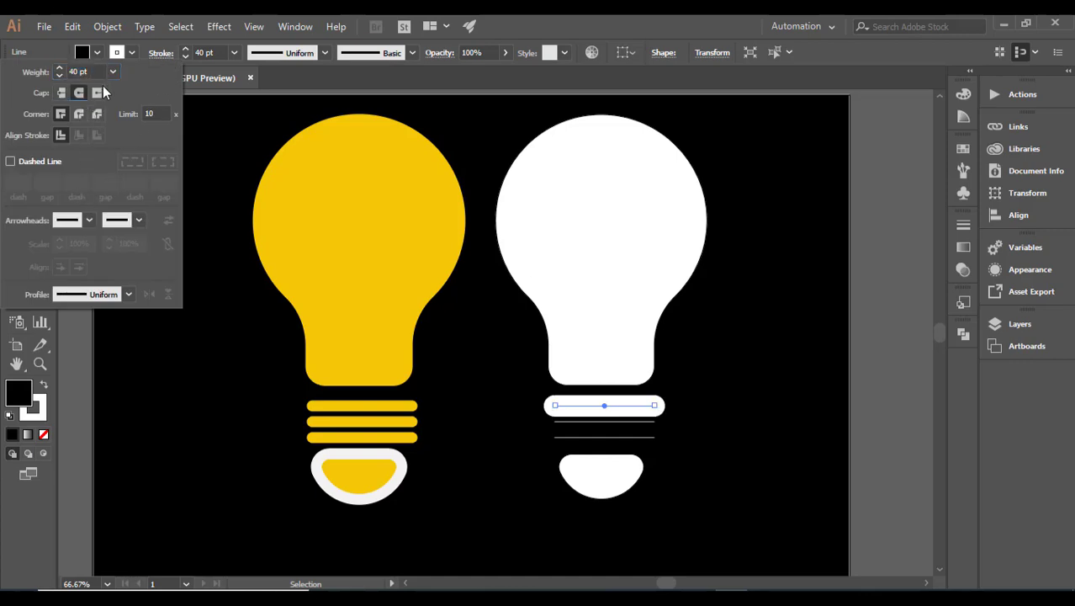
click(235, 54)
click(233, 53)
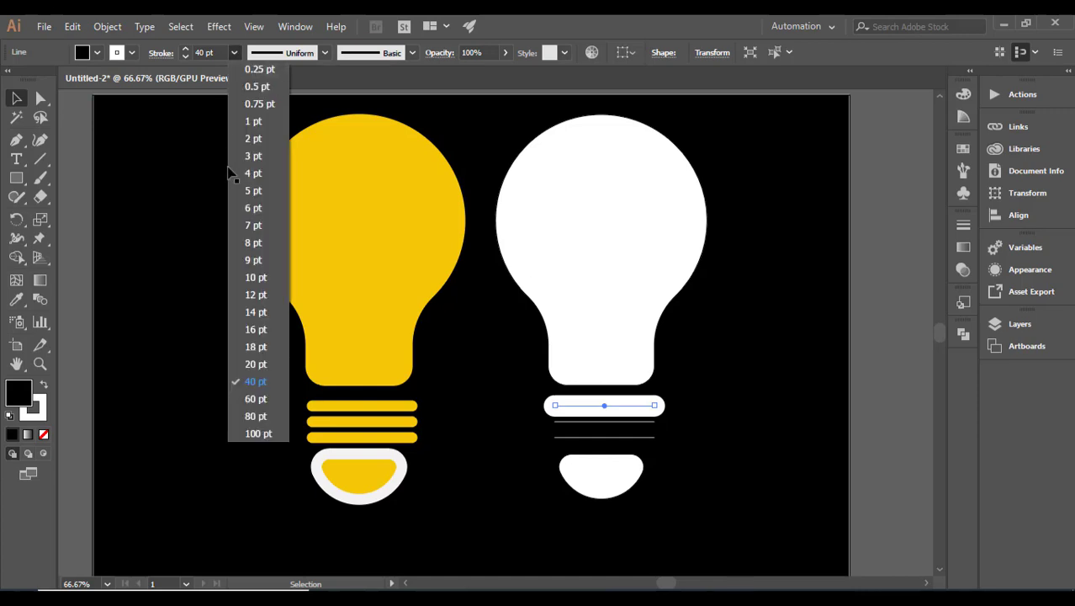
click(256, 365)
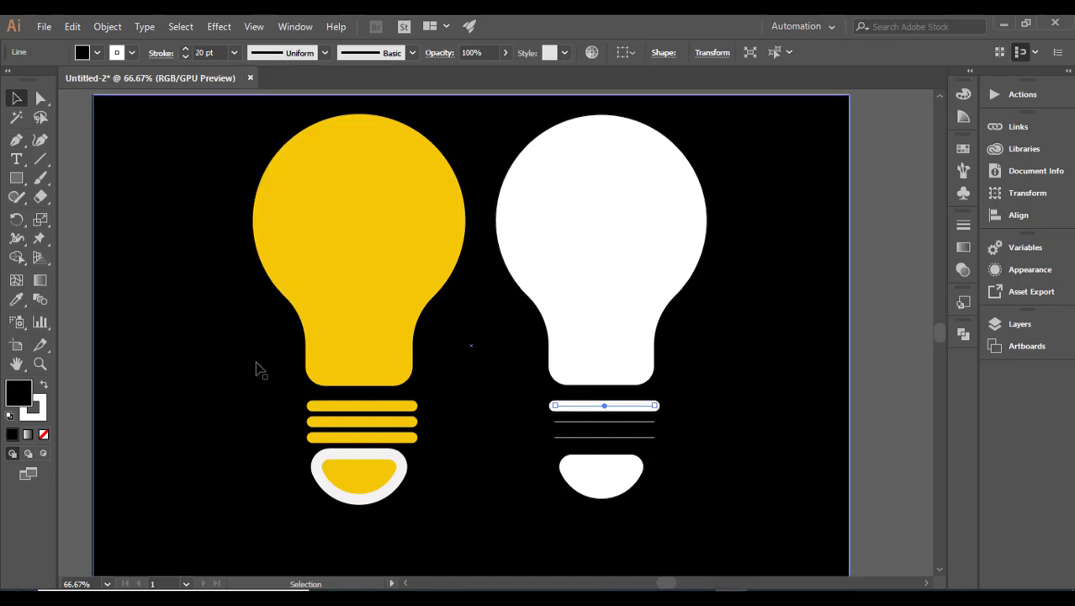
Set the white bulb's middle base line to a 20 pt stroke with round caps.
click(560, 423)
click(235, 53)
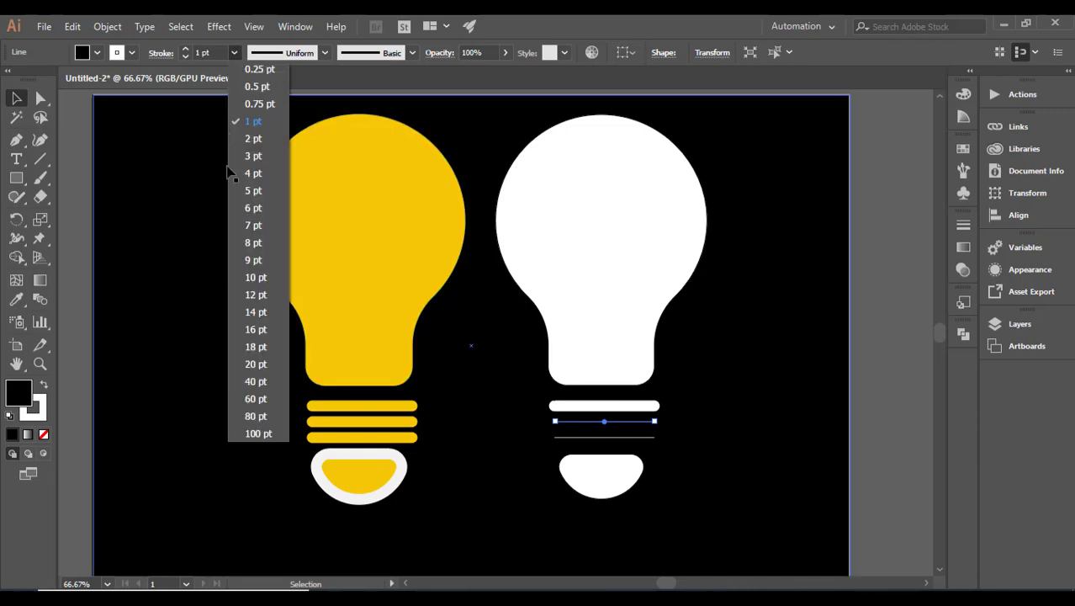
click(257, 364)
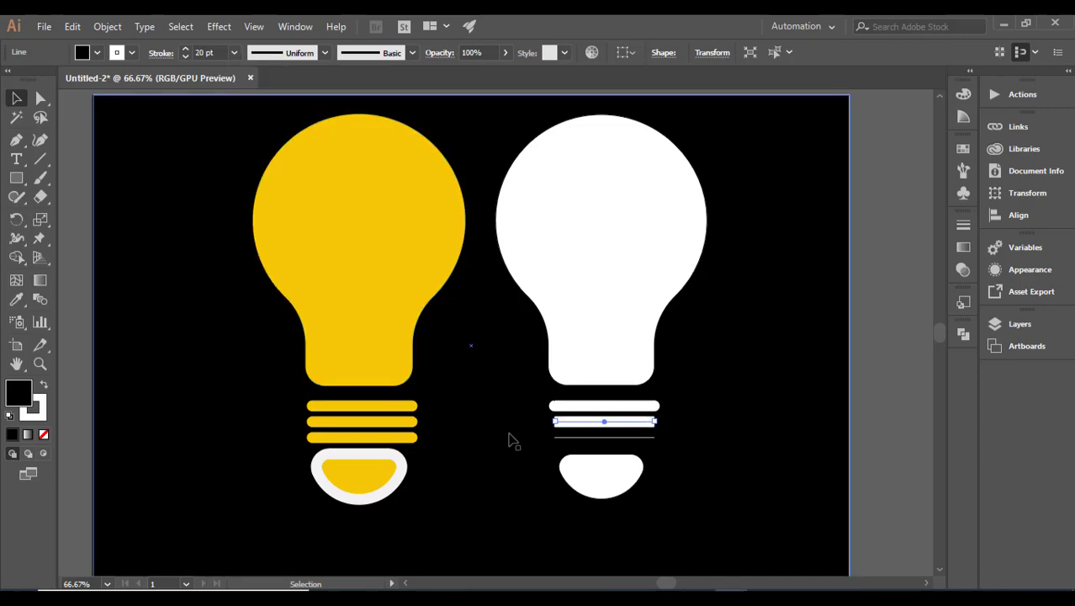
click(161, 53)
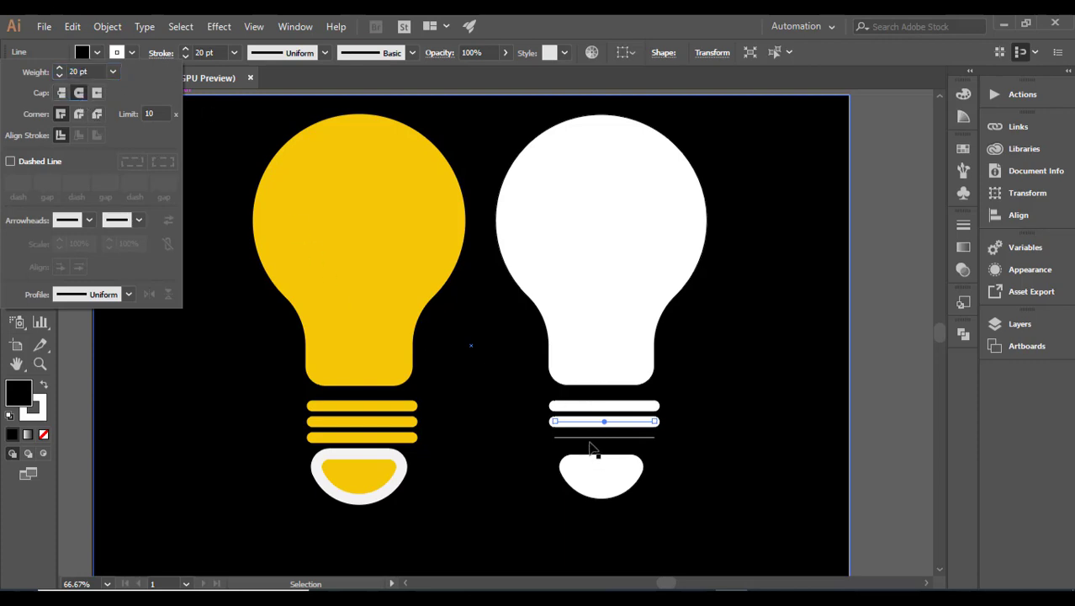
key(Escape)
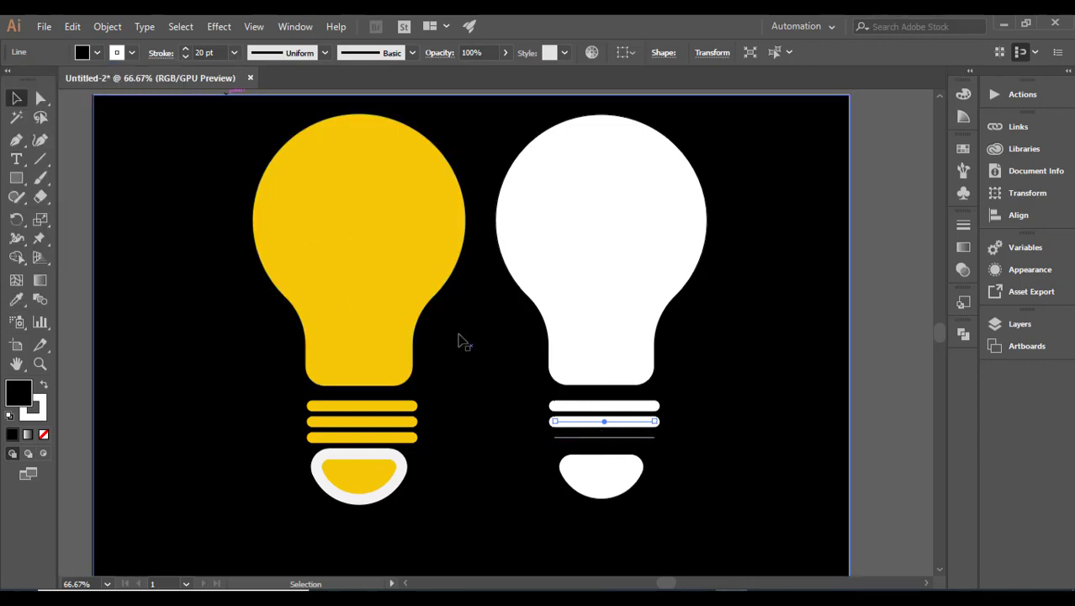
Set the white bulb's bottom base line to a 20 pt stroke with round caps.
click(562, 437)
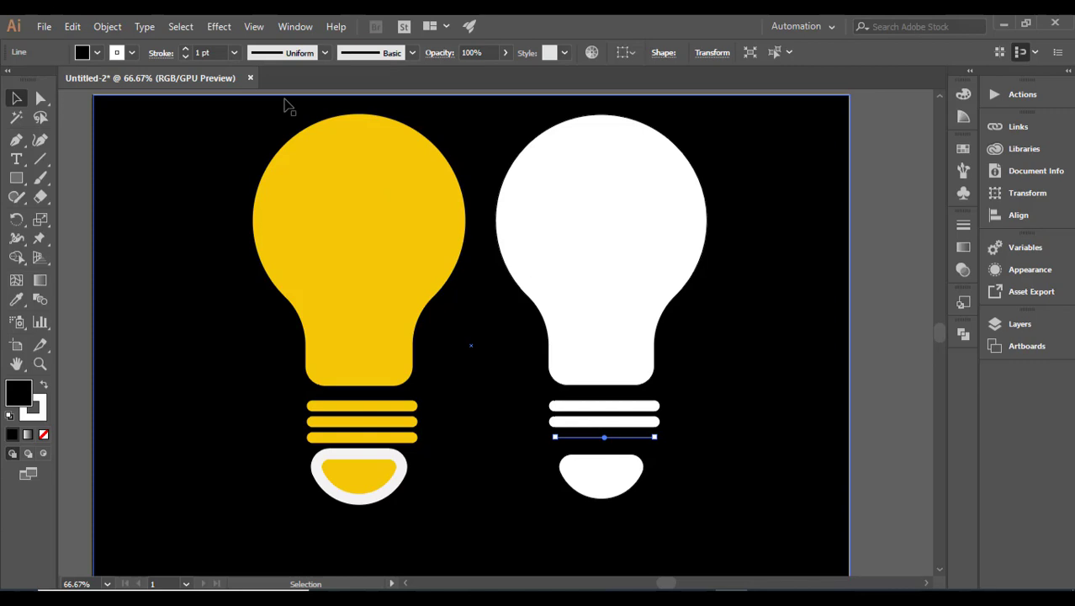
click(234, 53)
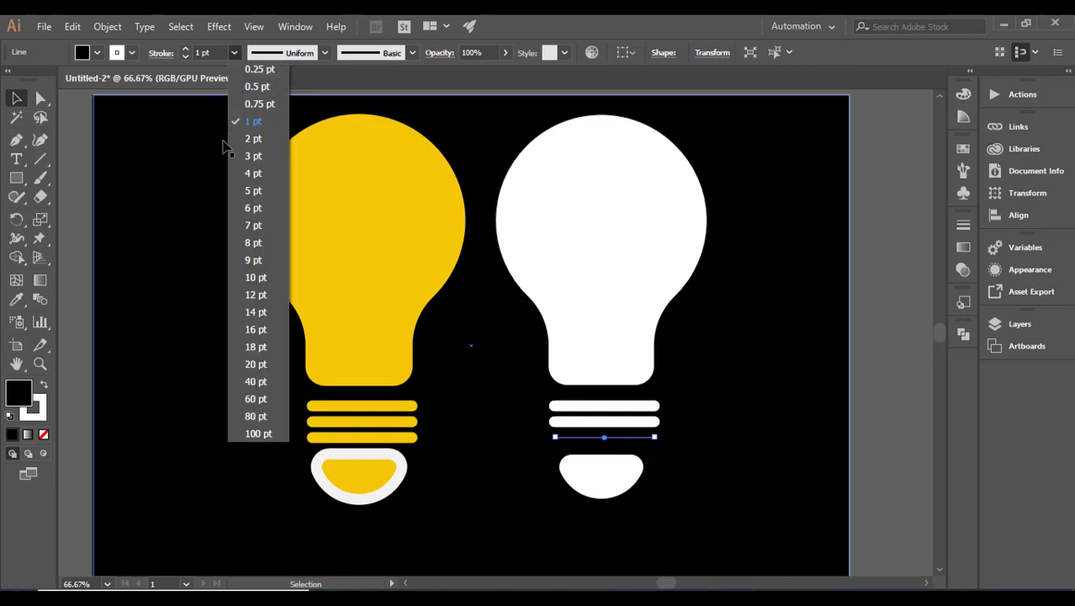
click(252, 345)
click(160, 53)
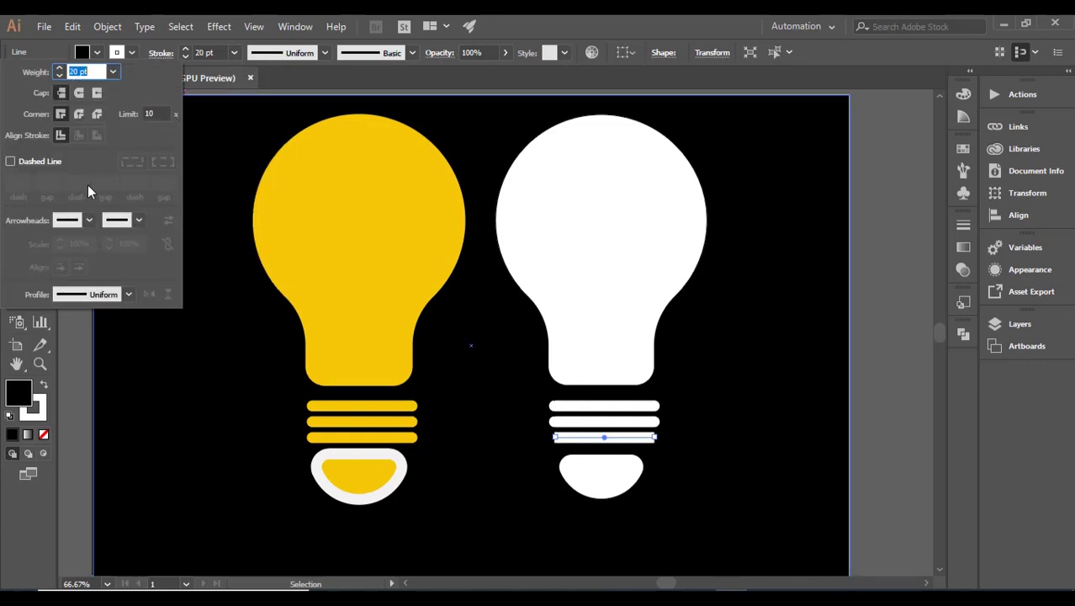
click(79, 93)
click(234, 145)
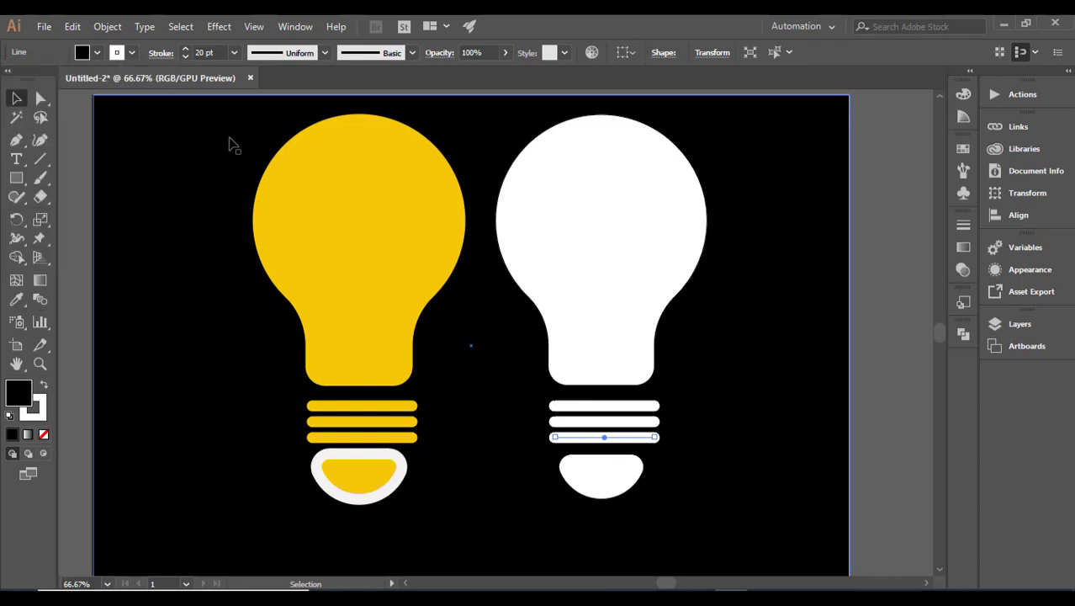
Remove the white stroke from the black background rectangle.
click(345, 471)
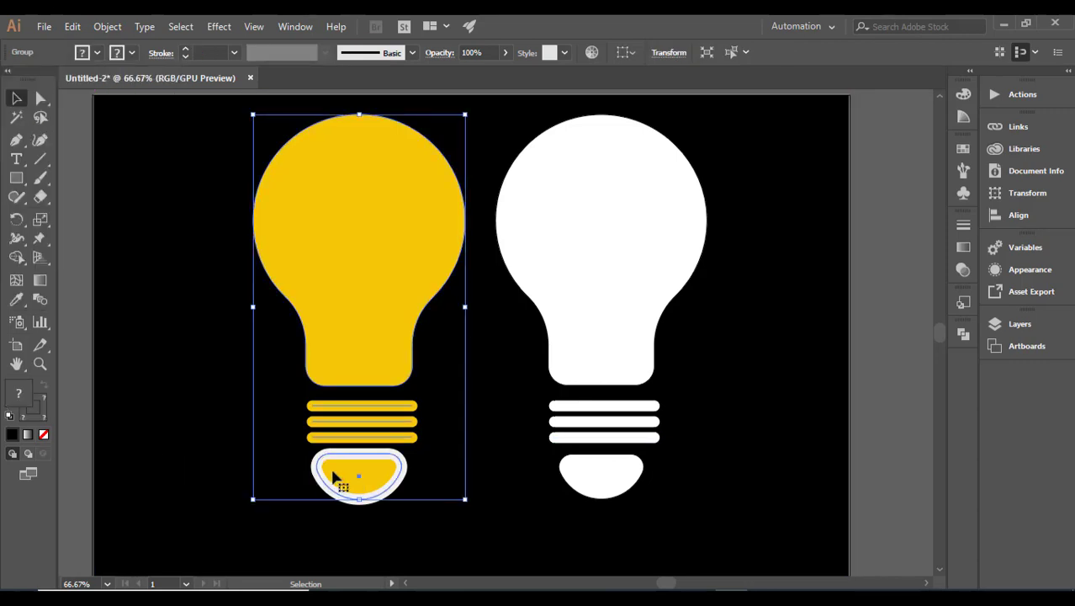
click(206, 437)
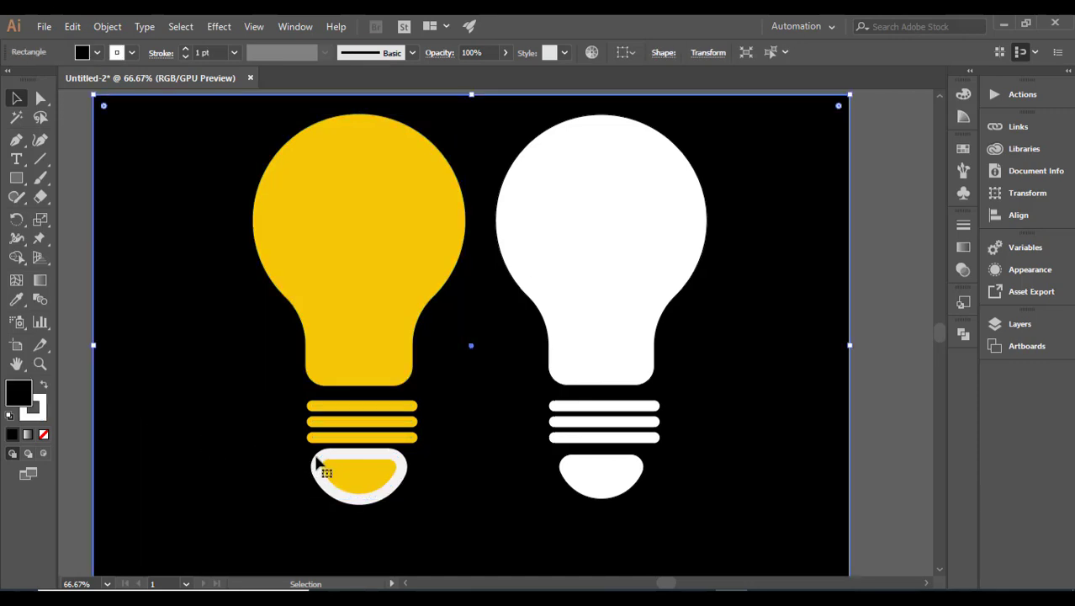
click(41, 407)
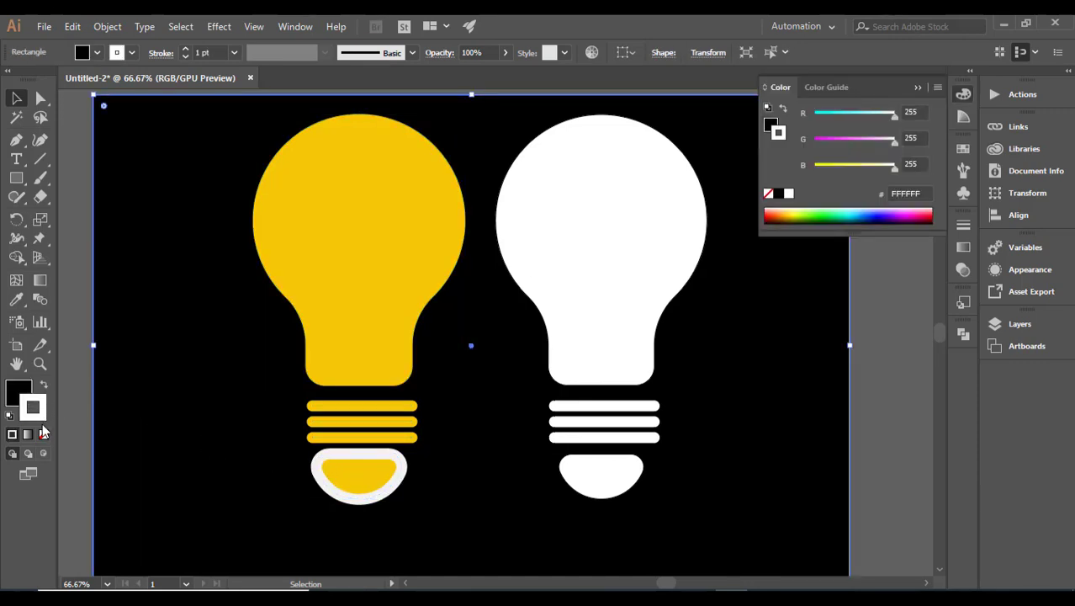
click(43, 435)
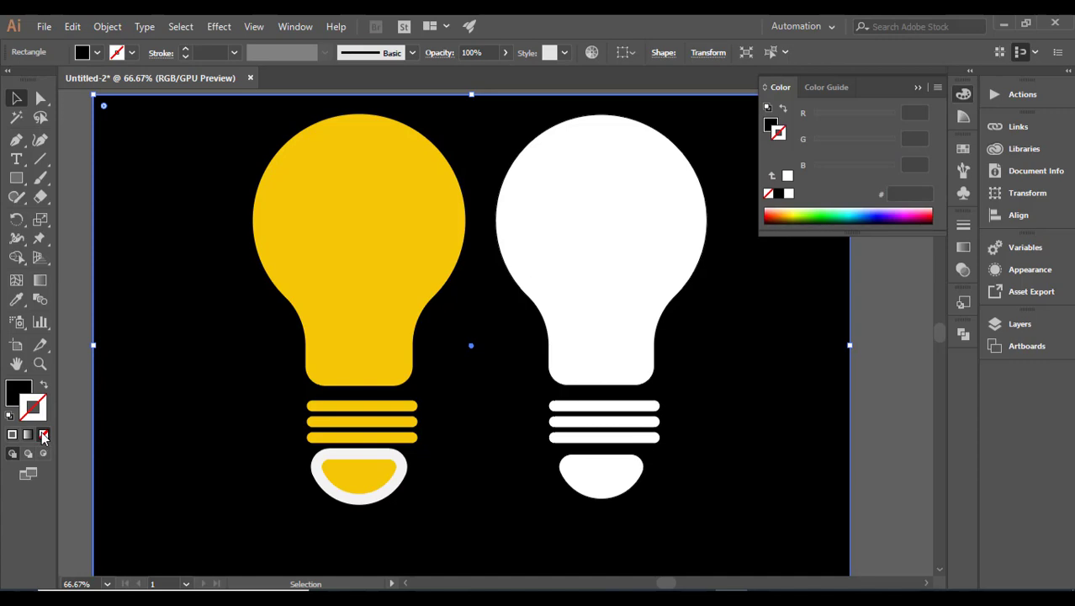
Ungroup the yellow bulb and remove the off-white stroke from its rounded bottom cap.
click(326, 465)
right_click(328, 466)
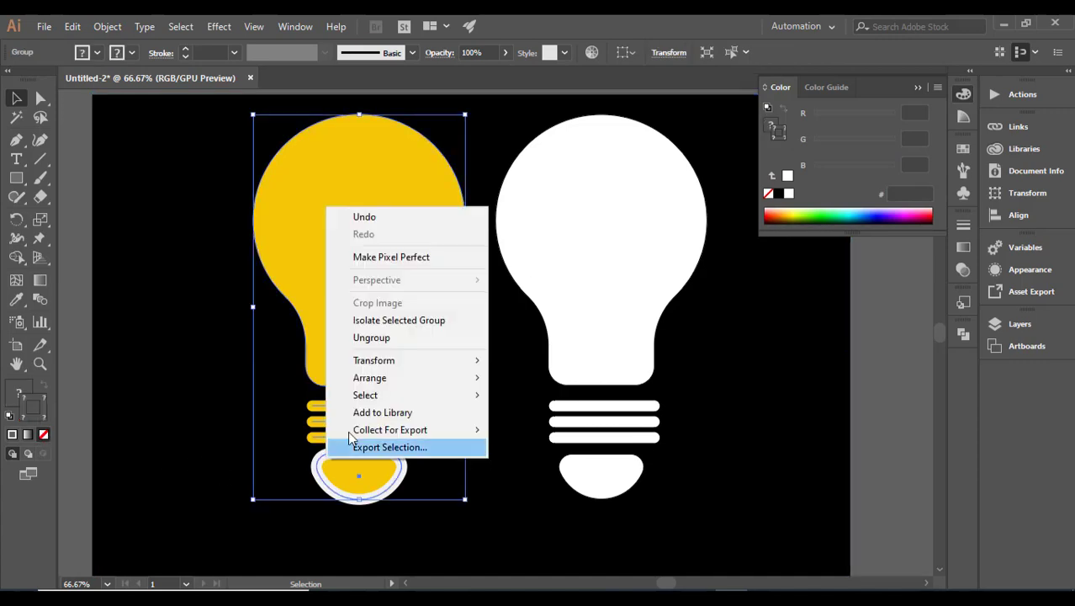
click(366, 339)
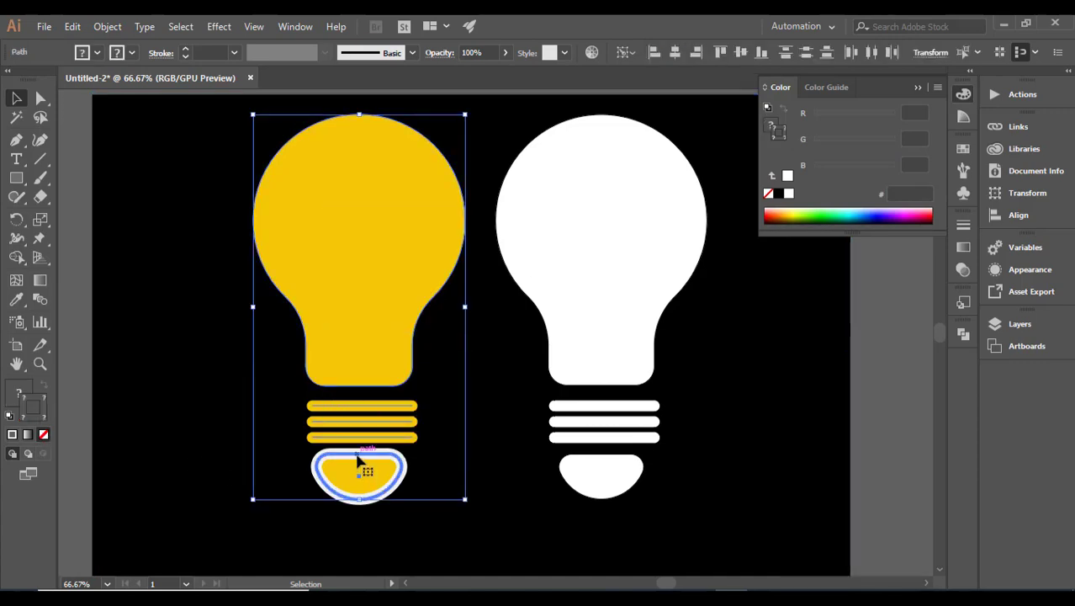
click(278, 438)
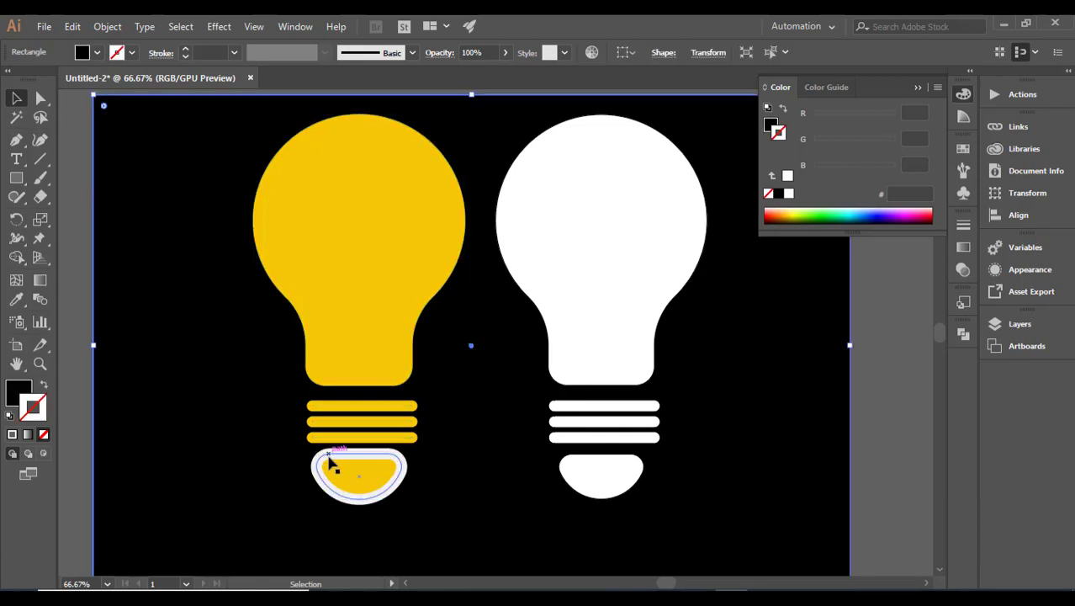
click(329, 463)
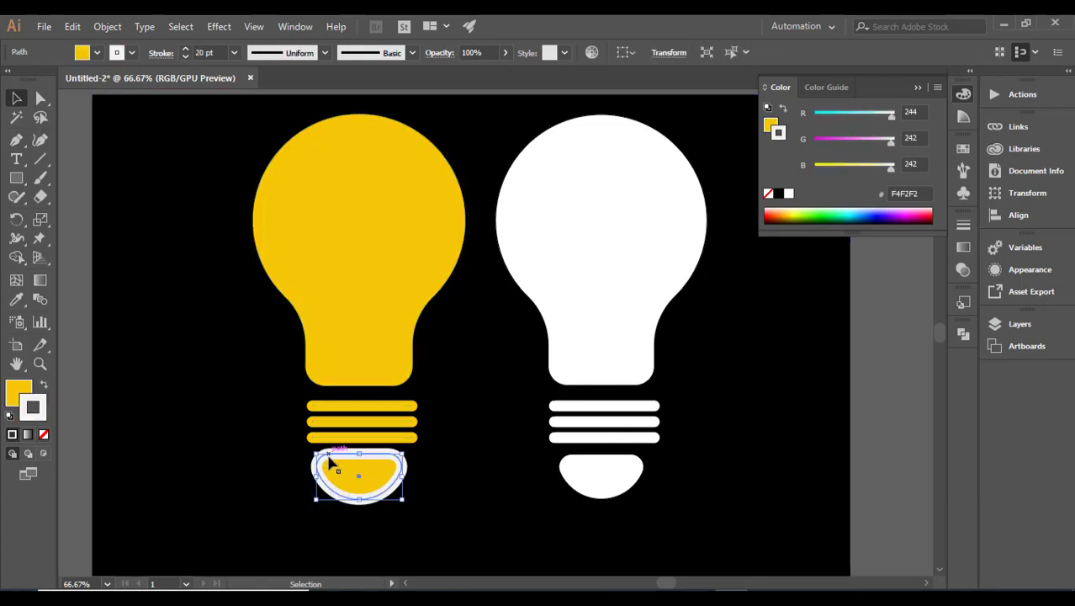
click(45, 435)
click(113, 427)
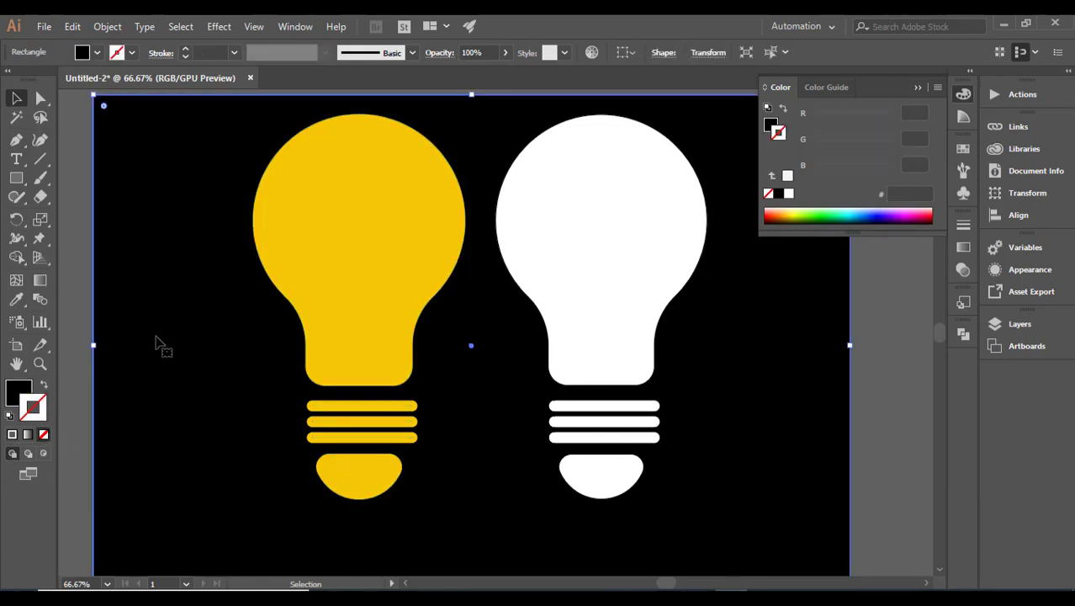